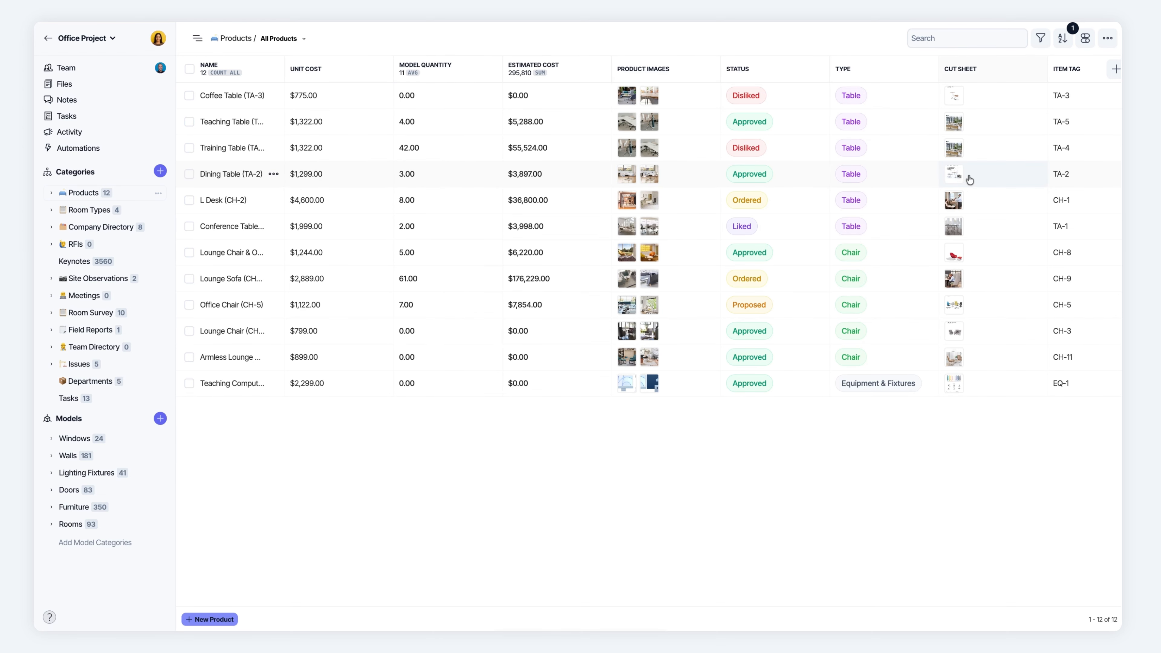
Add a single-selection person field named Assigned To to the Products category.
scroll(978, 174, right, 2)
scroll(978, 175, right, 2)
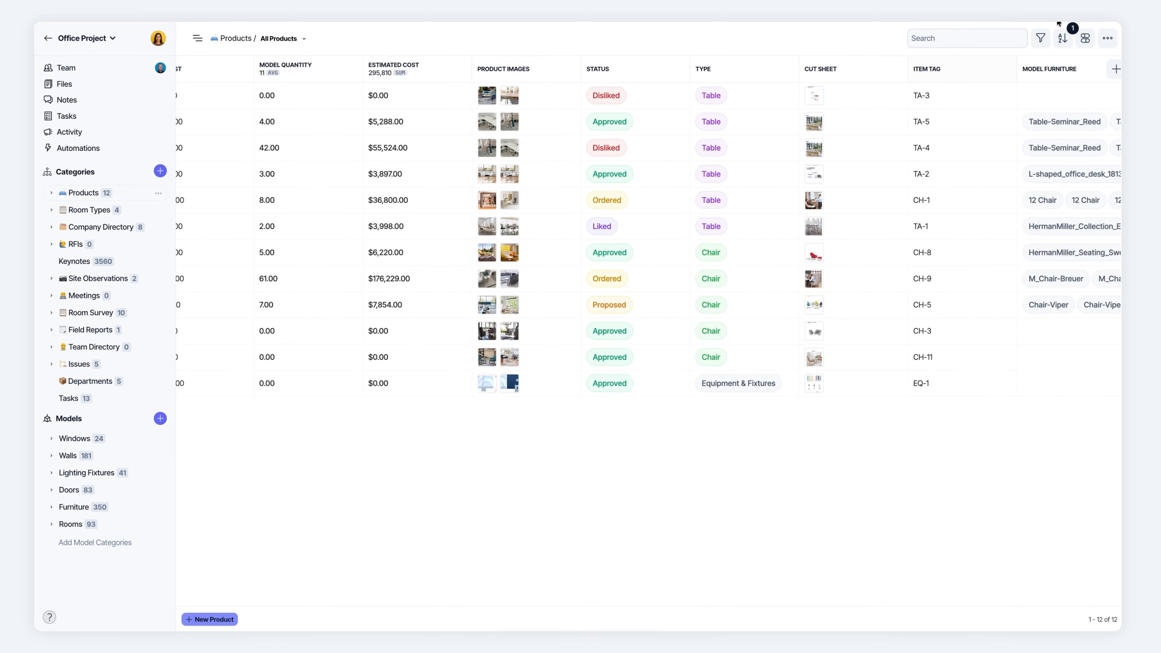
click(1116, 71)
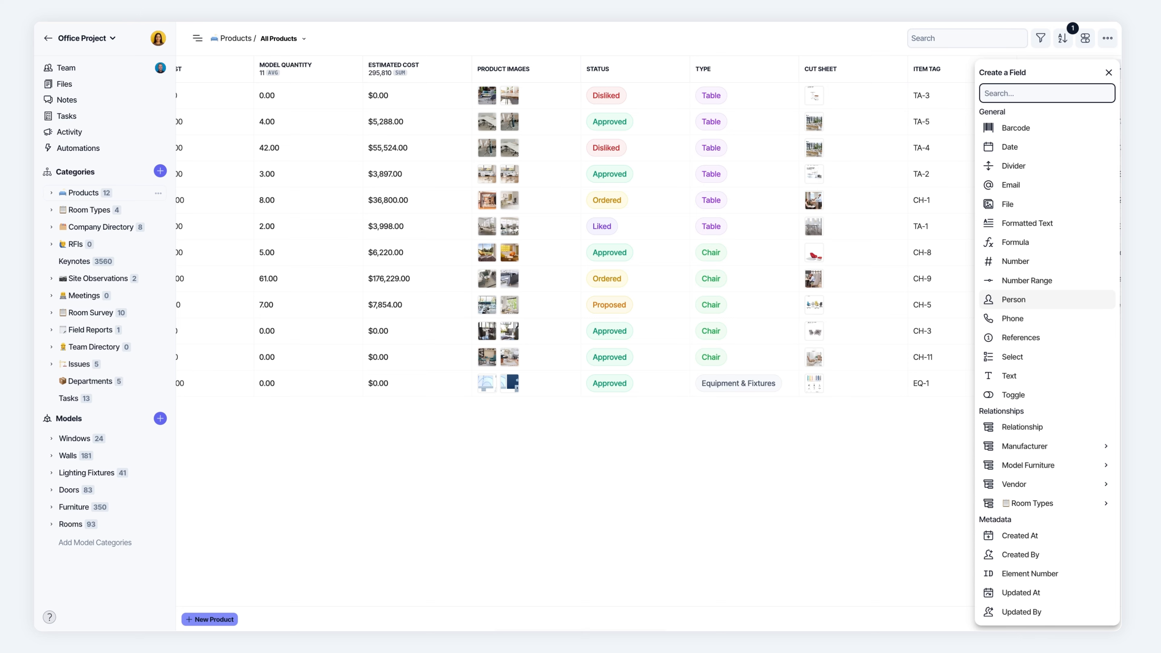
click(1014, 300)
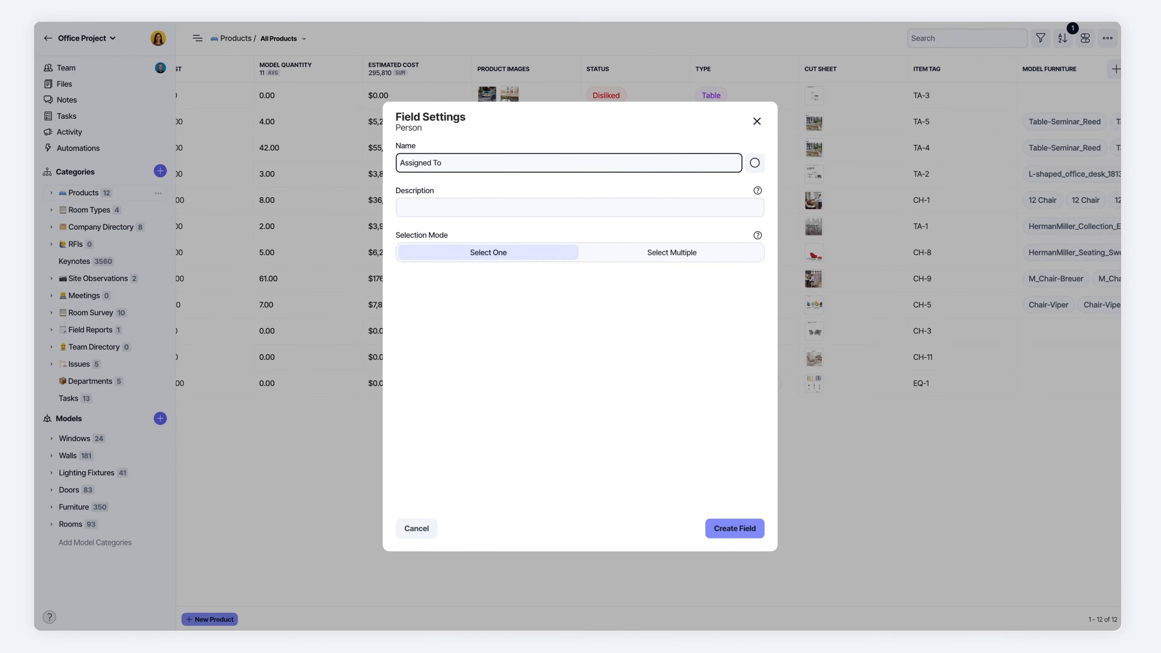
key(Return)
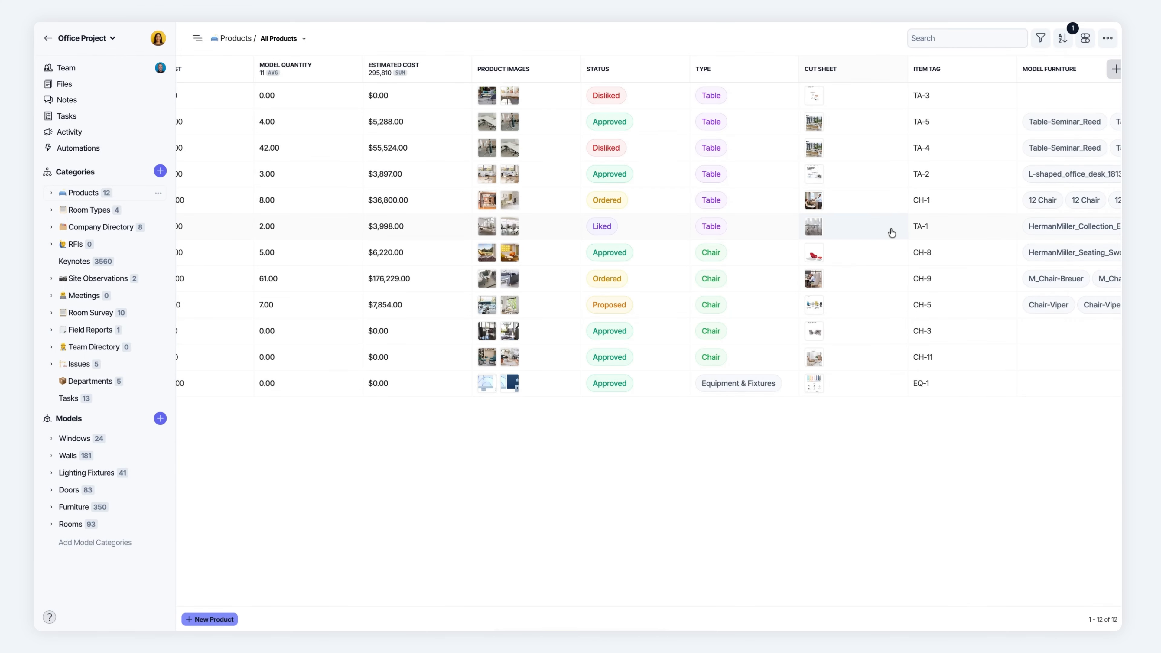
Enable the newly created Assigned To field as a column in the All Products table.
click(1085, 38)
scroll(1051, 183, down, 5)
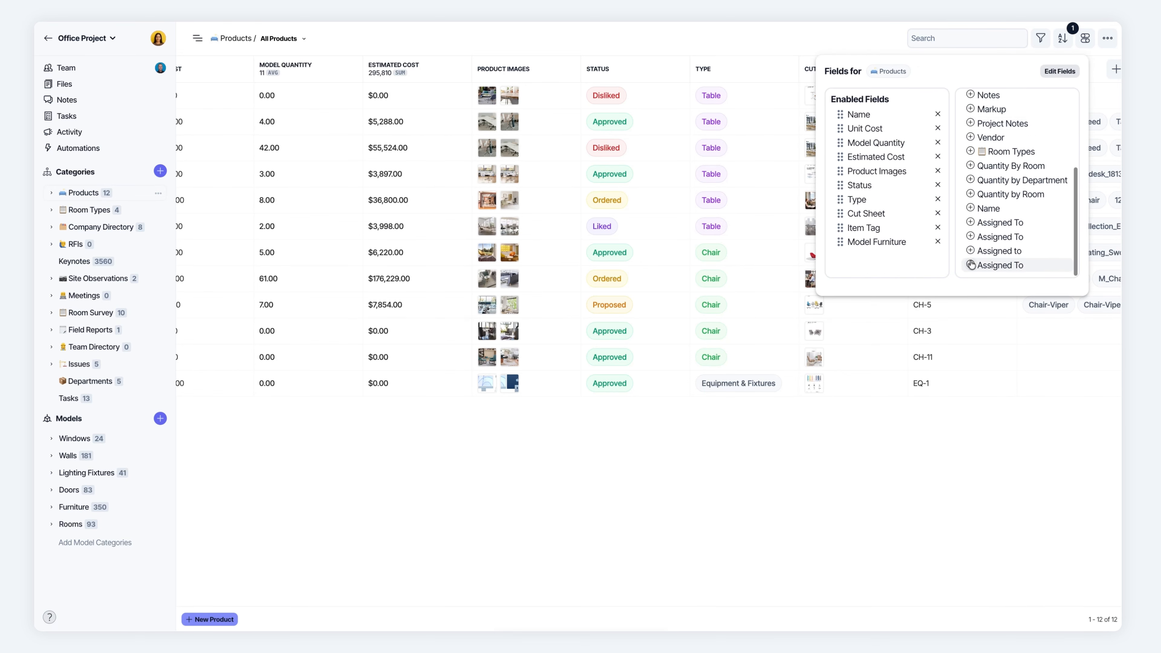
click(971, 266)
click(905, 441)
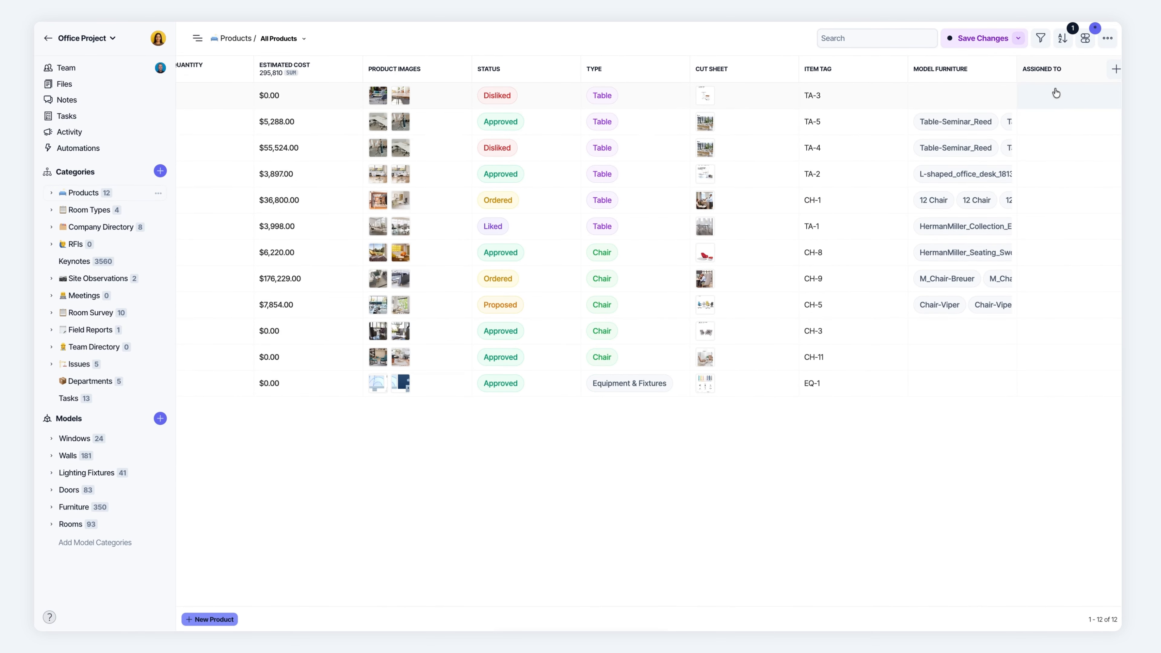
Assign a team member to Coffee Table (TA-3) in its newest Assigned To field and close the record.
click(1038, 102)
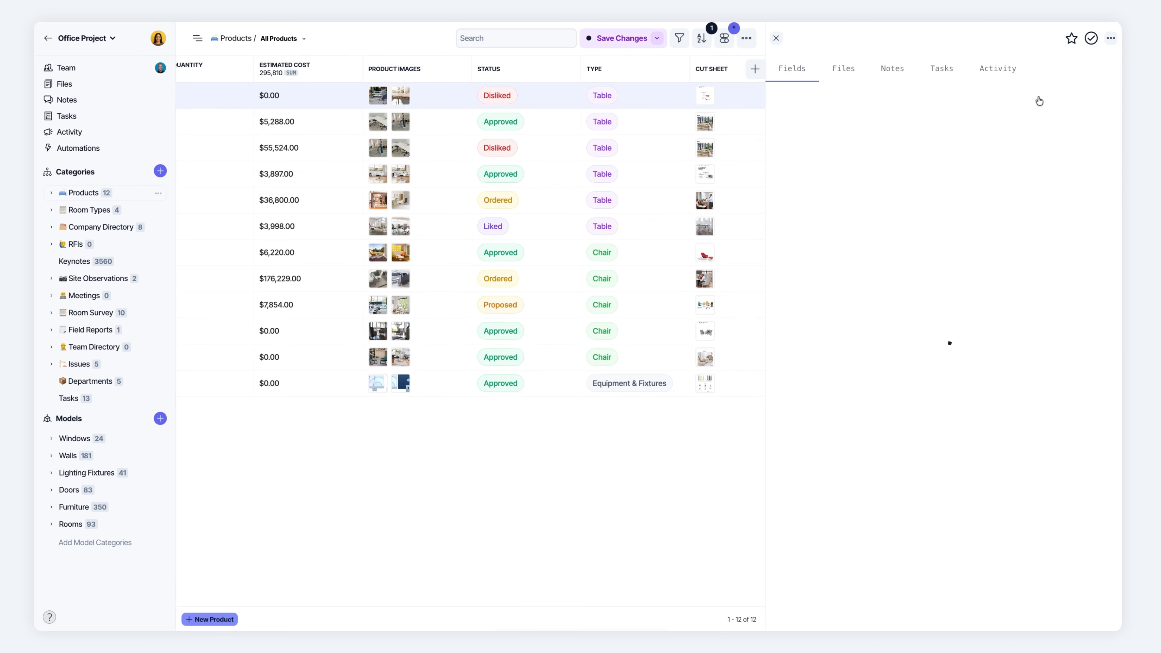
click(829, 569)
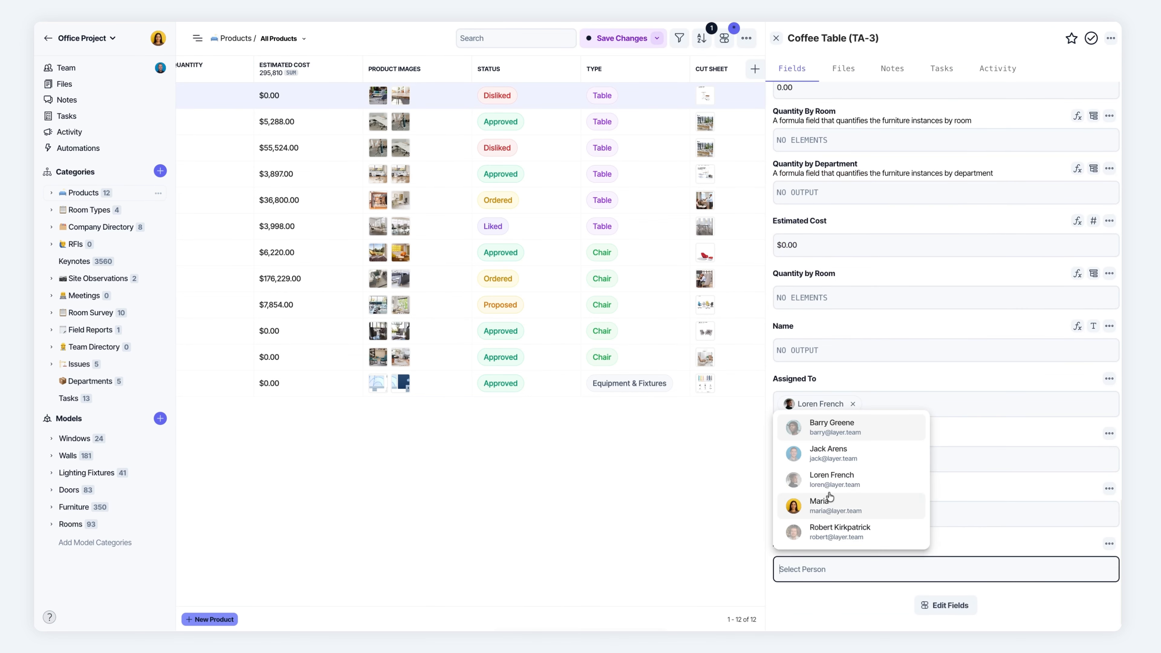
click(828, 463)
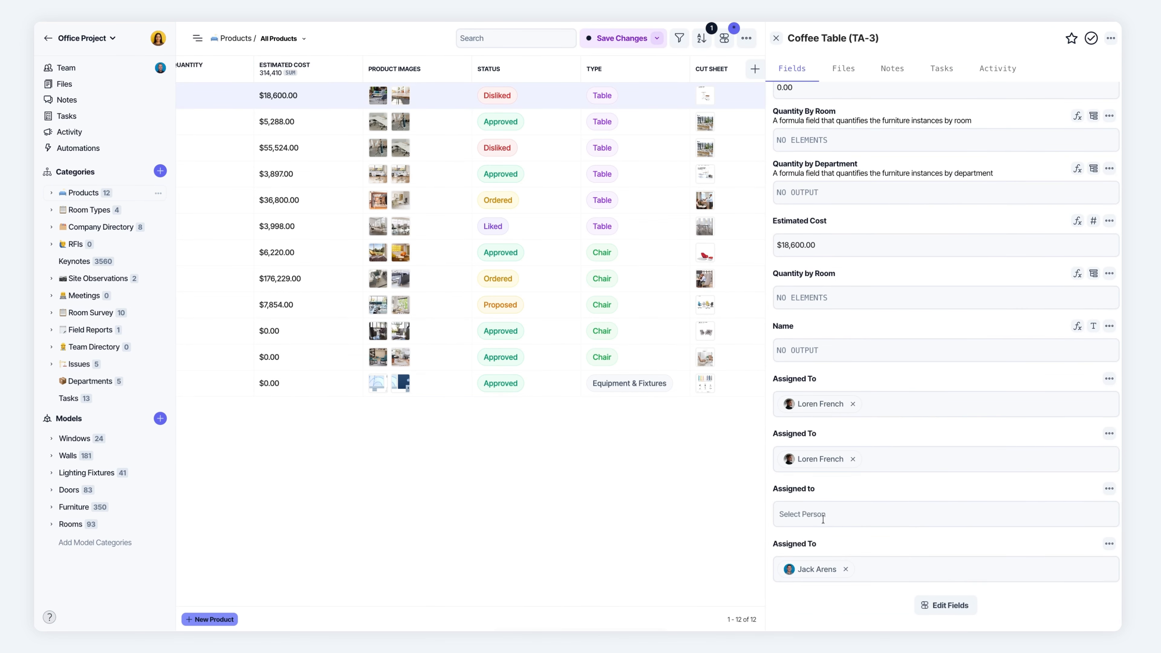
click(776, 38)
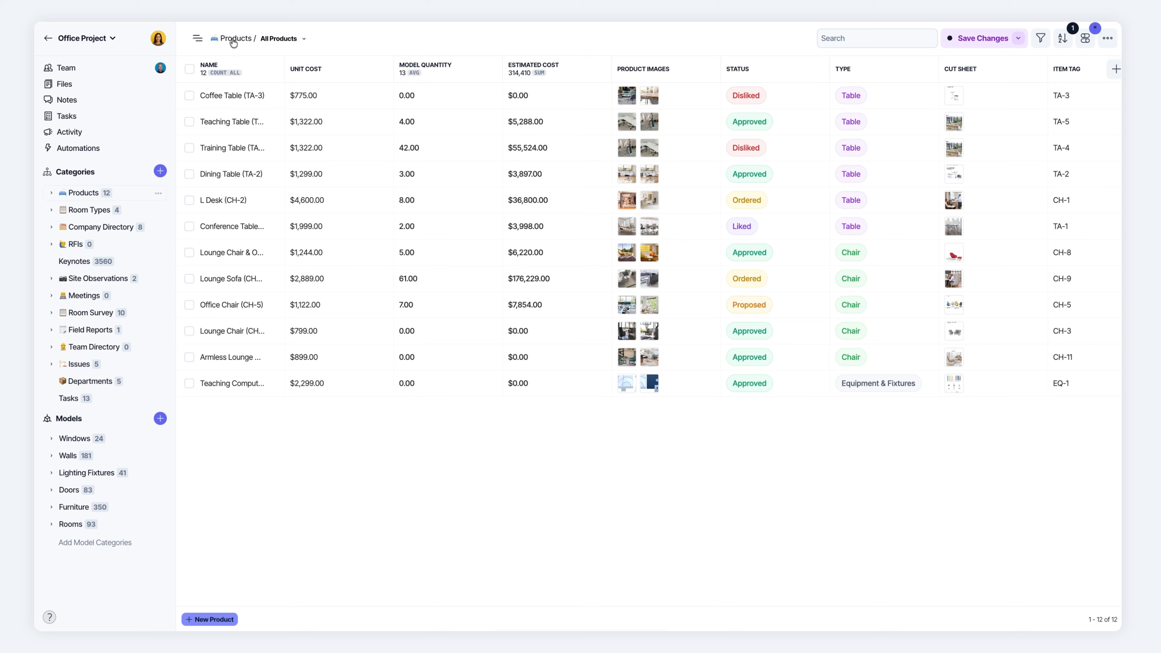
Check which product views are available, search the products for "coff" and clear the search.
click(278, 39)
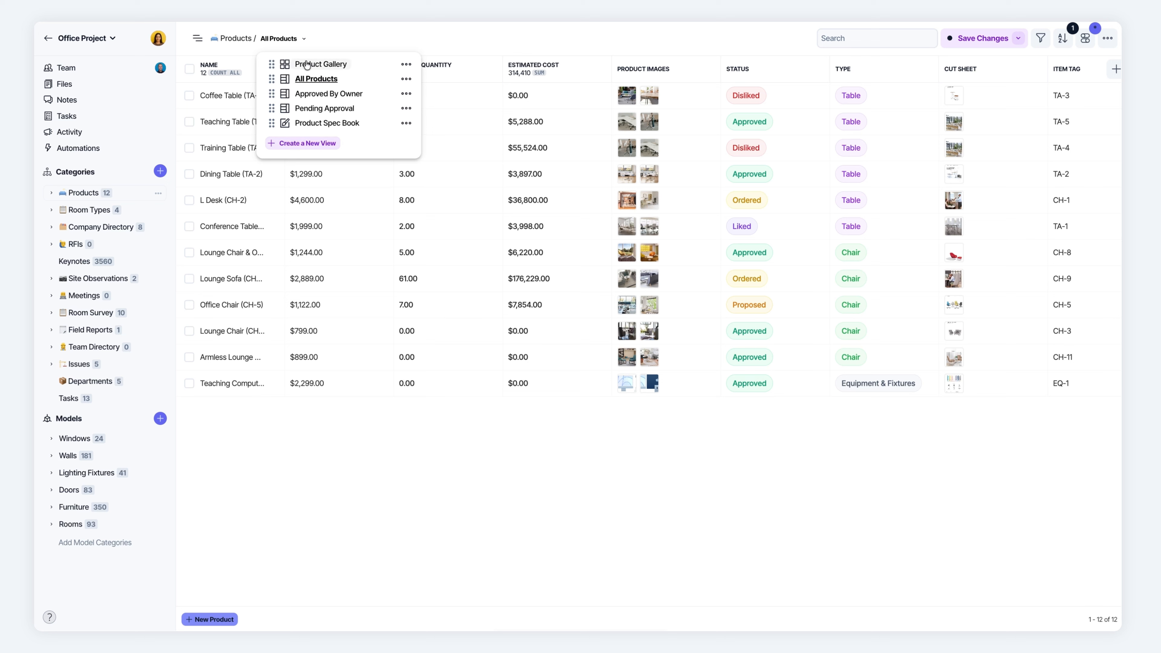
click(729, 31)
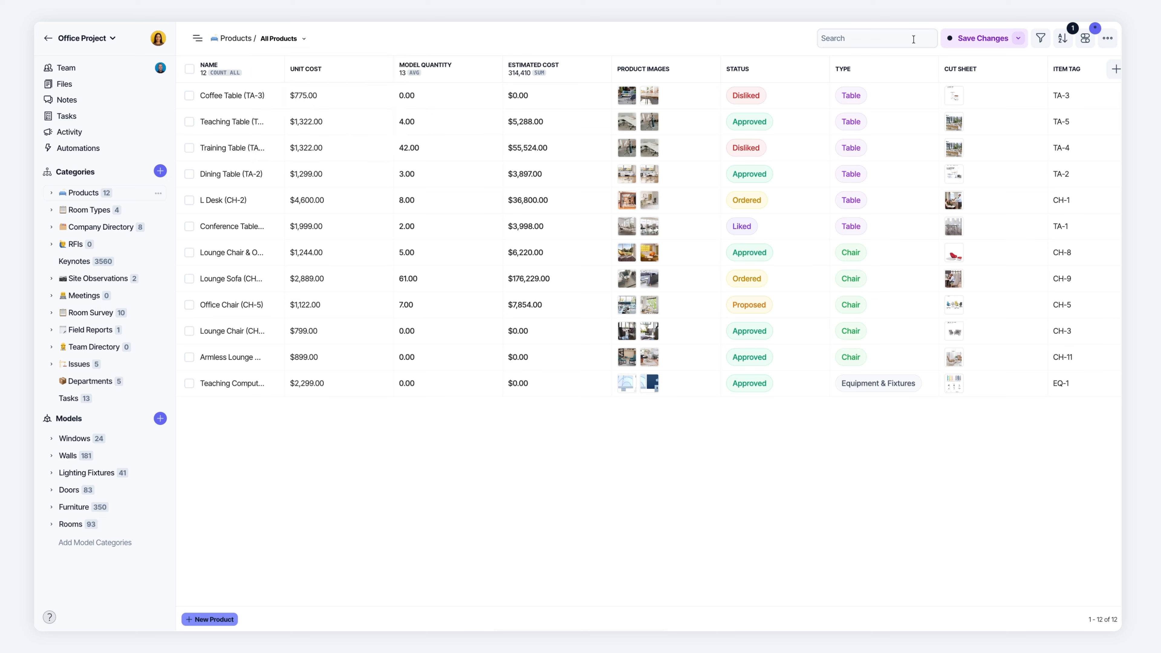
click(843, 38)
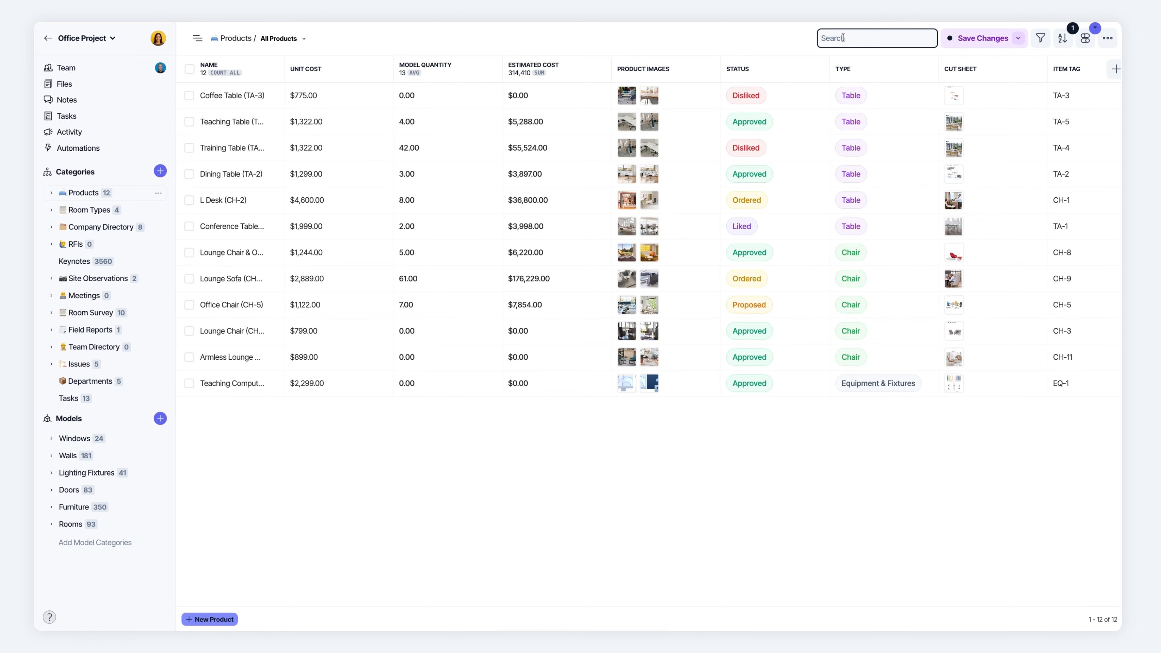
text(coff)
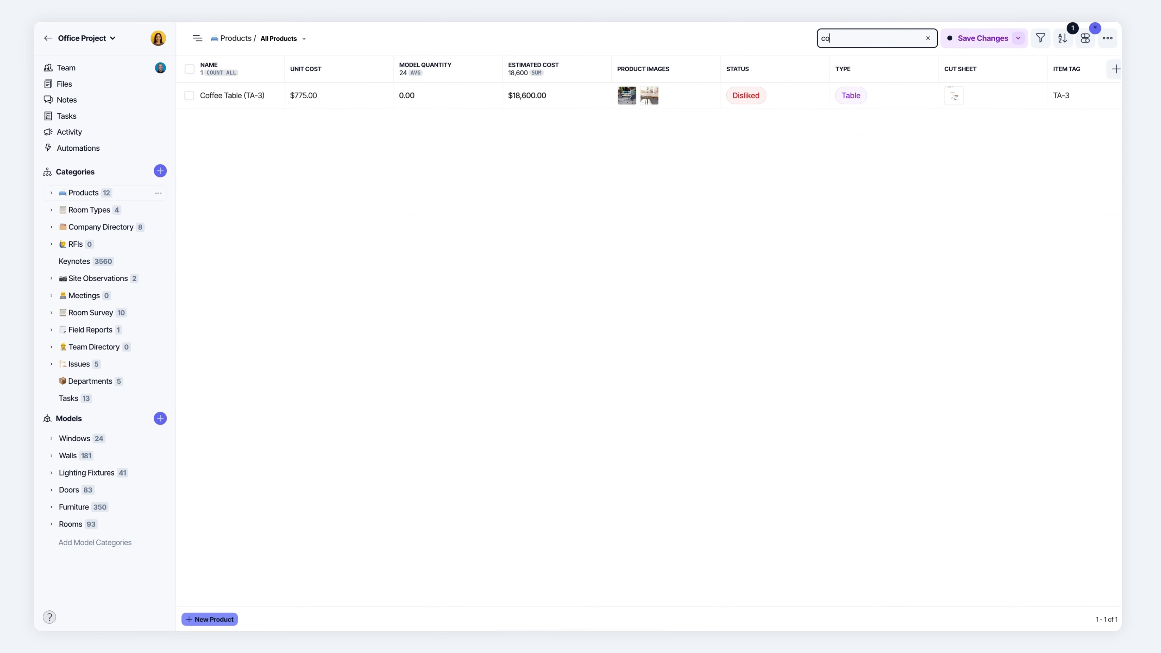
key(BackSpace)
key(BackSpace)
Filter the products to those with a Unit Cost greater than 1000.
click(1041, 38)
click(799, 137)
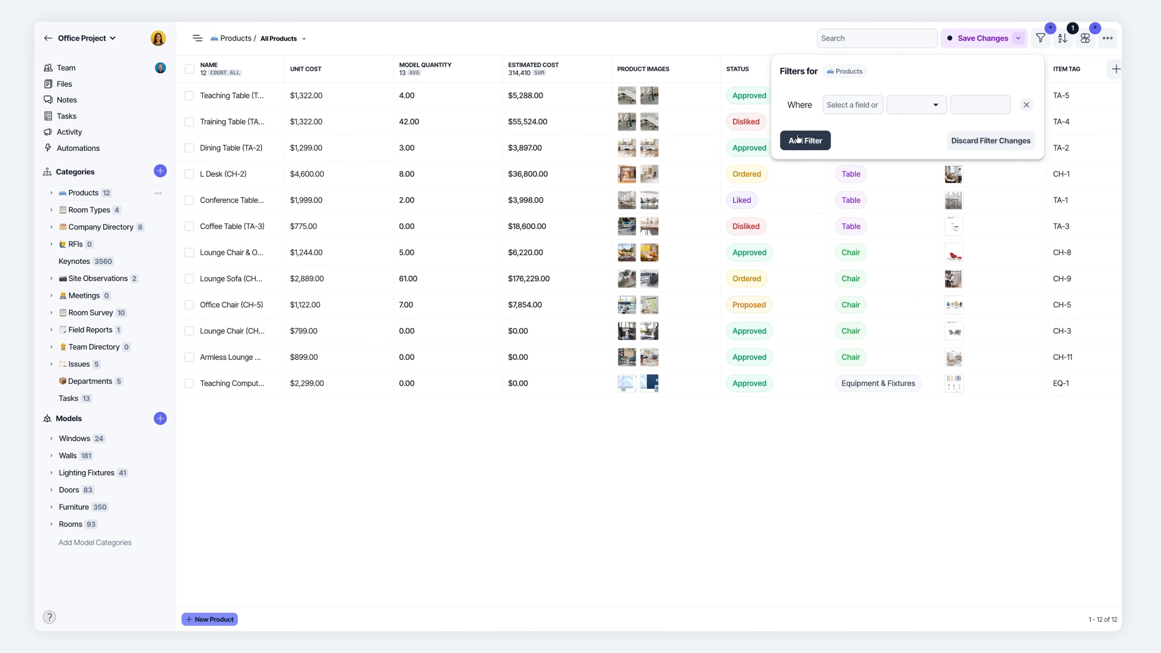
click(846, 103)
text(unit)
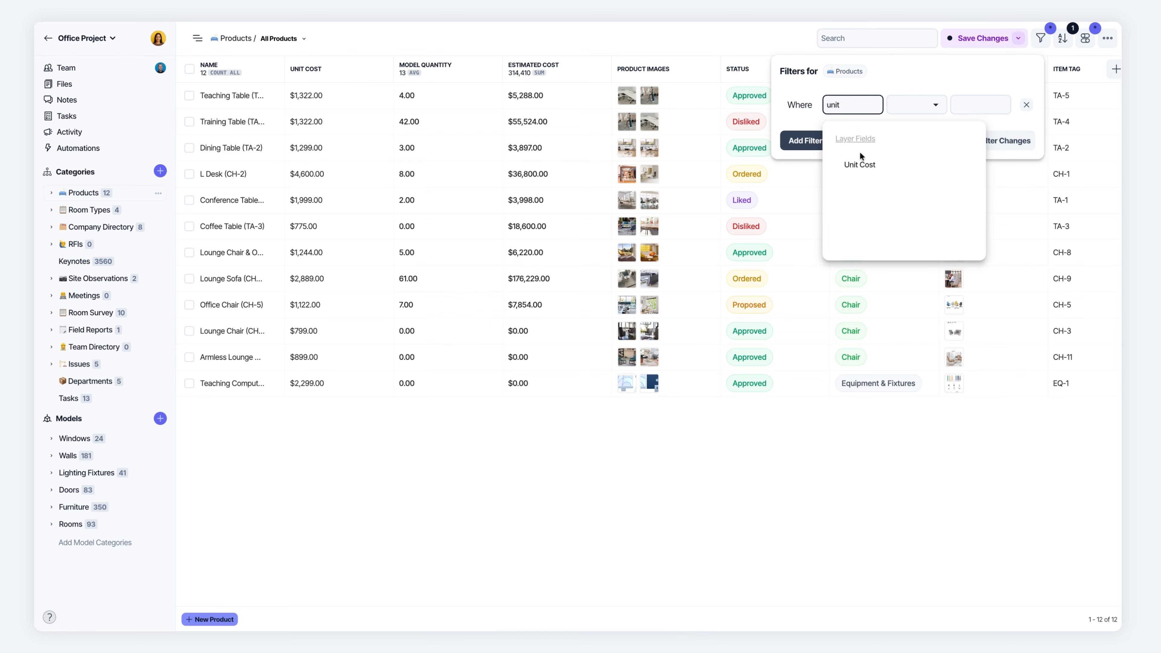
click(859, 162)
click(916, 105)
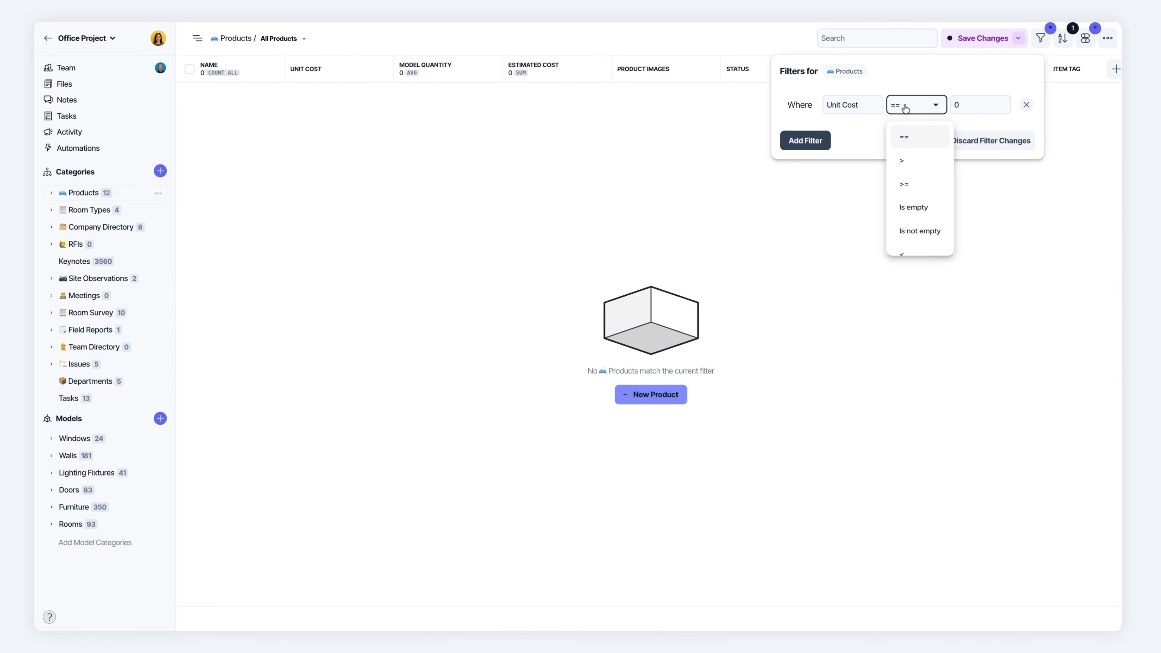
click(916, 160)
click(963, 106)
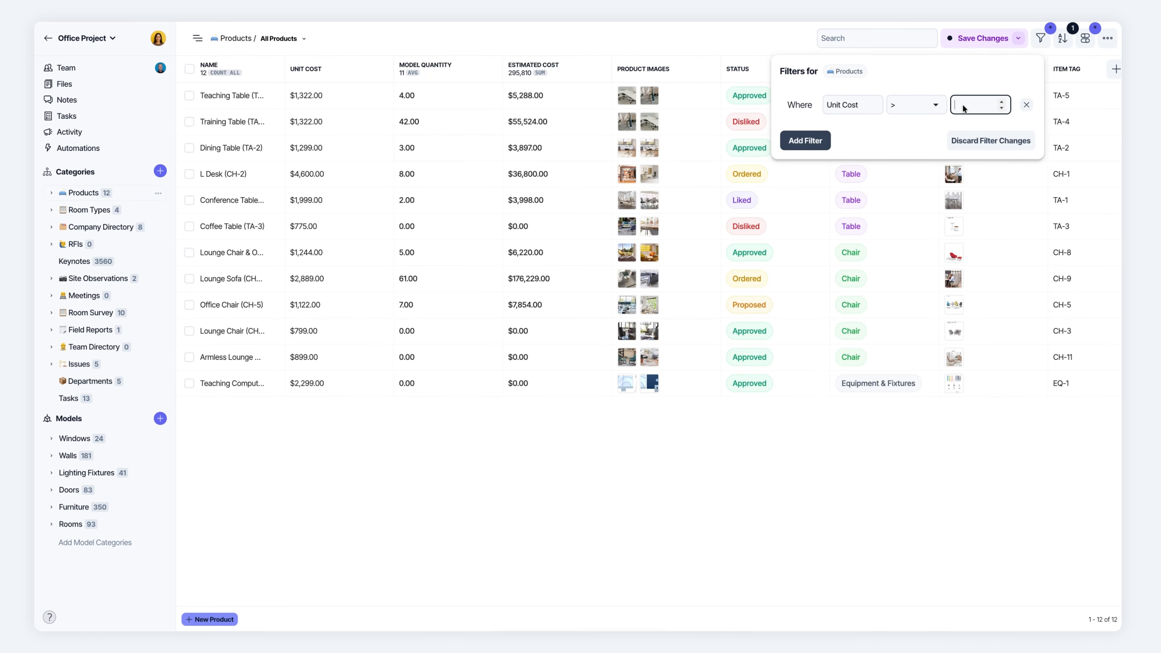
text(1000)
click(742, 45)
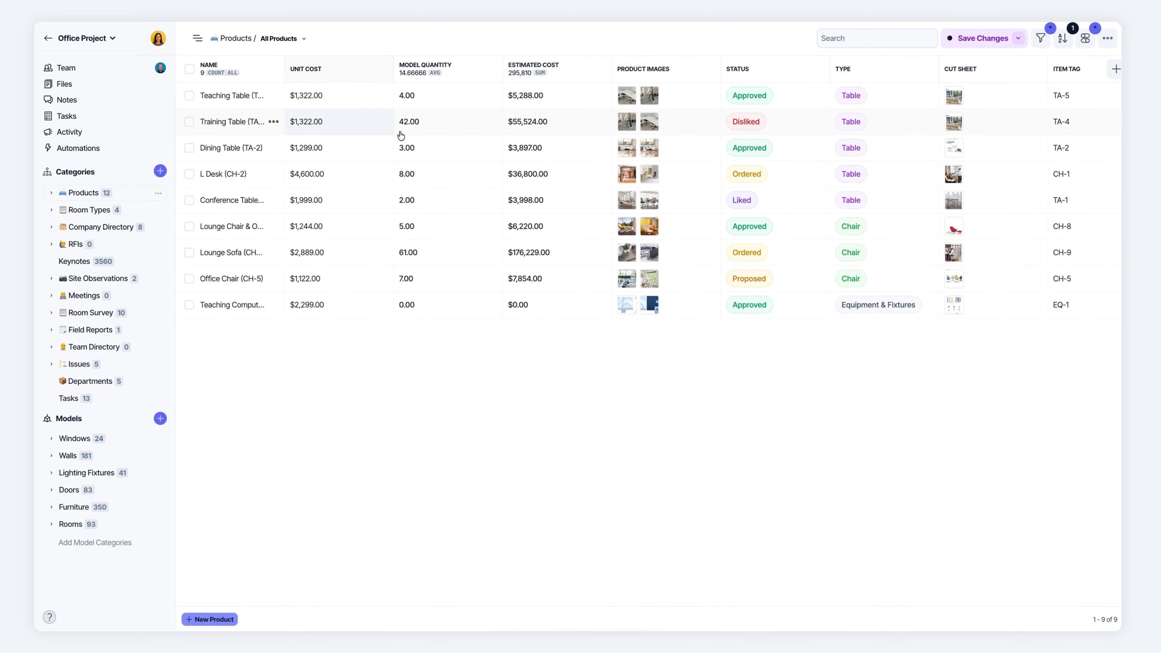
scroll(690, 128, right, 3)
scroll(689, 127, left, 3)
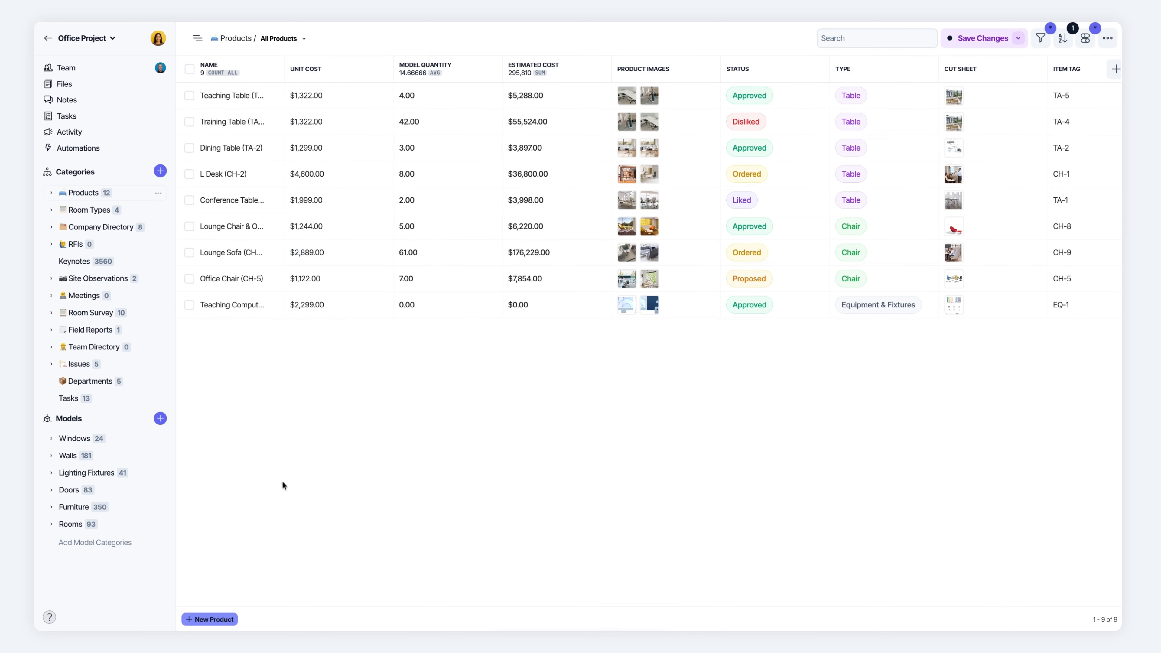
Create a new product with status Disliked and type Furniture.
click(206, 621)
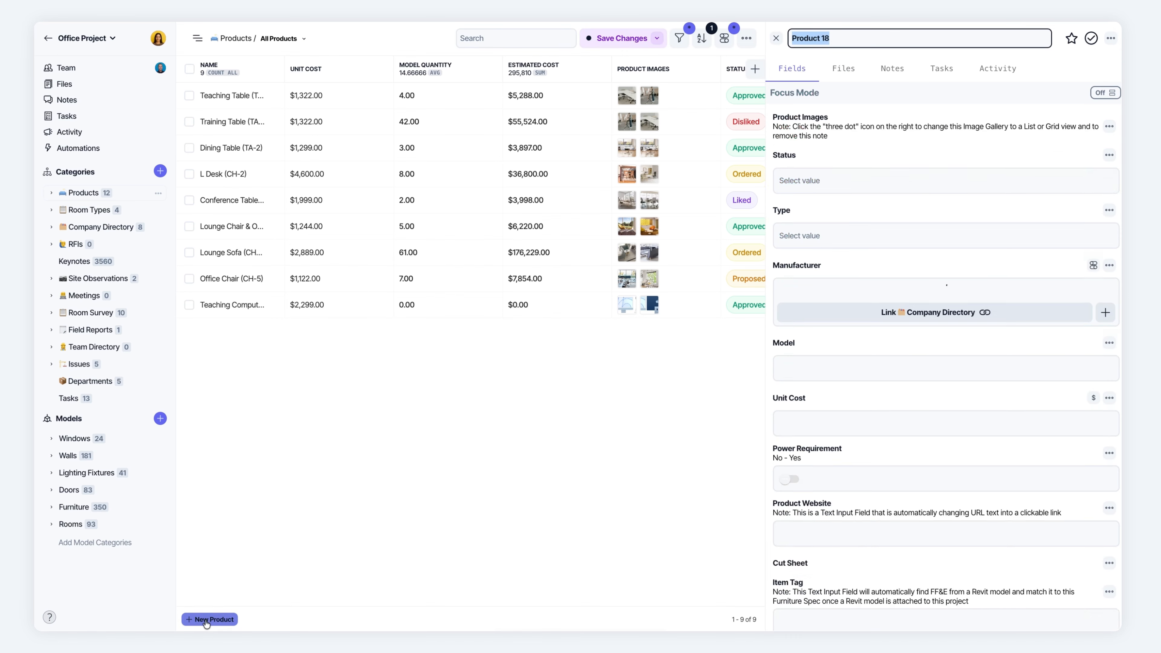
click(801, 229)
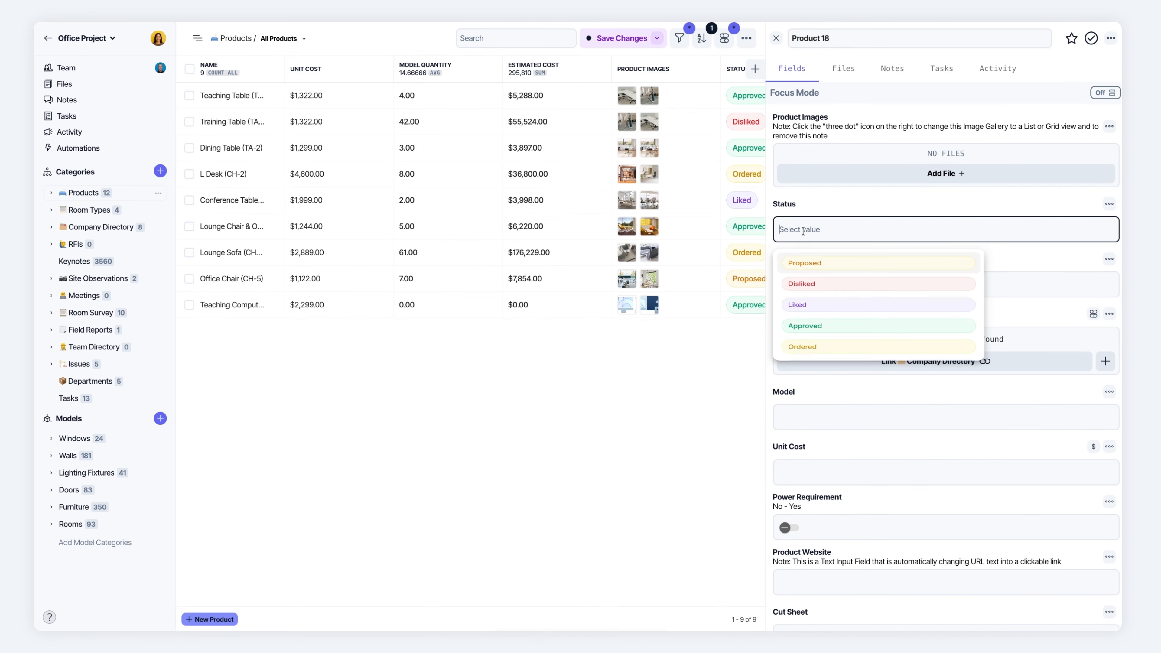
click(800, 292)
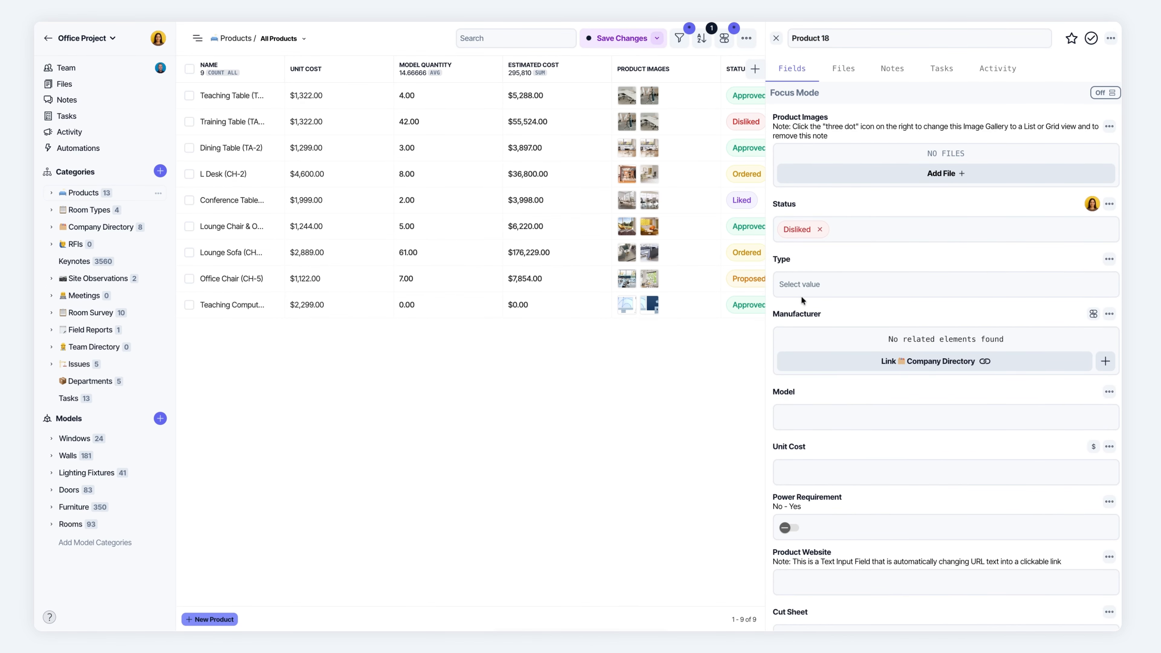
click(802, 295)
click(800, 382)
Set the new product's unit cost to 1200, close its record and save the changes to the All Products view.
click(796, 417)
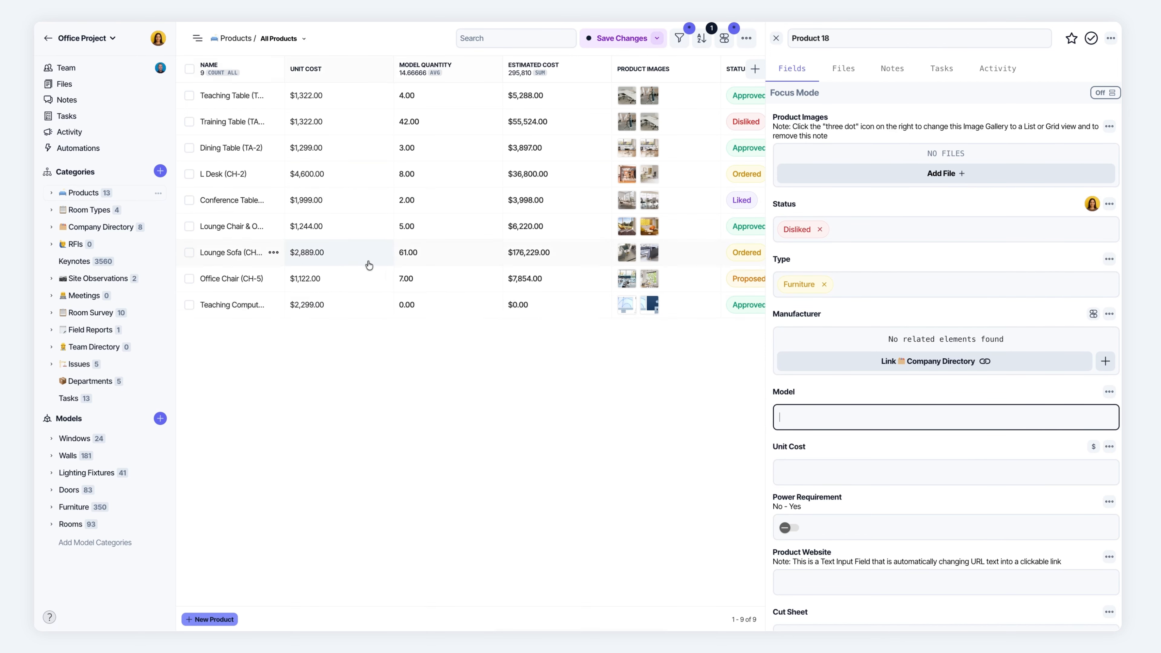
scroll(796, 451, down, 1)
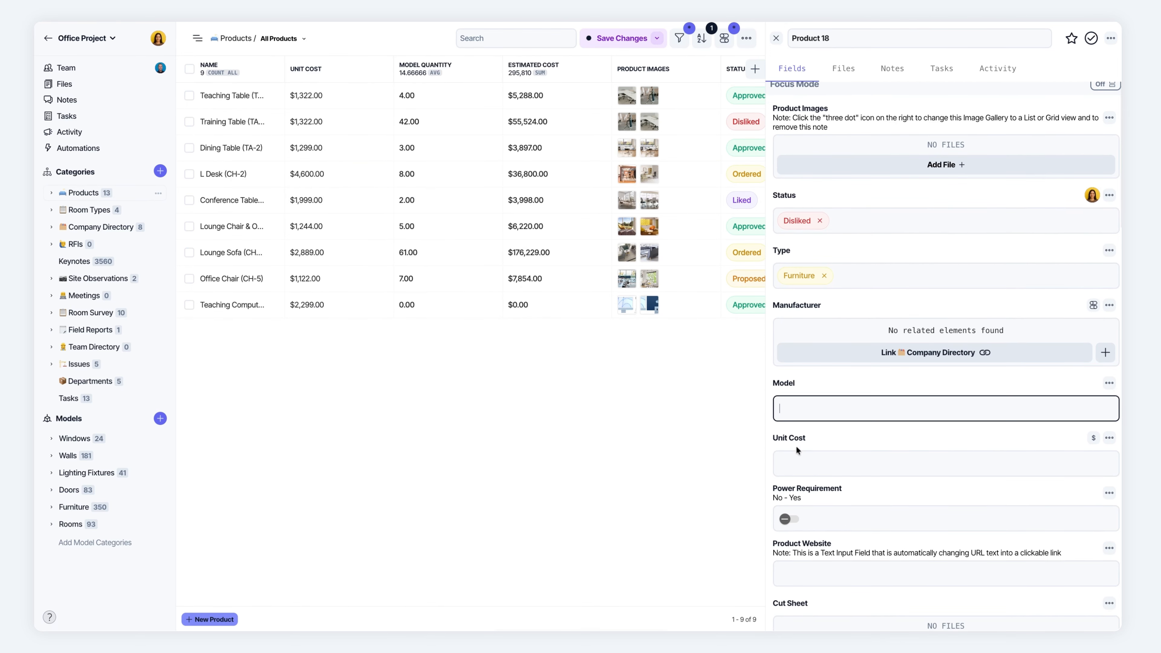
click(798, 458)
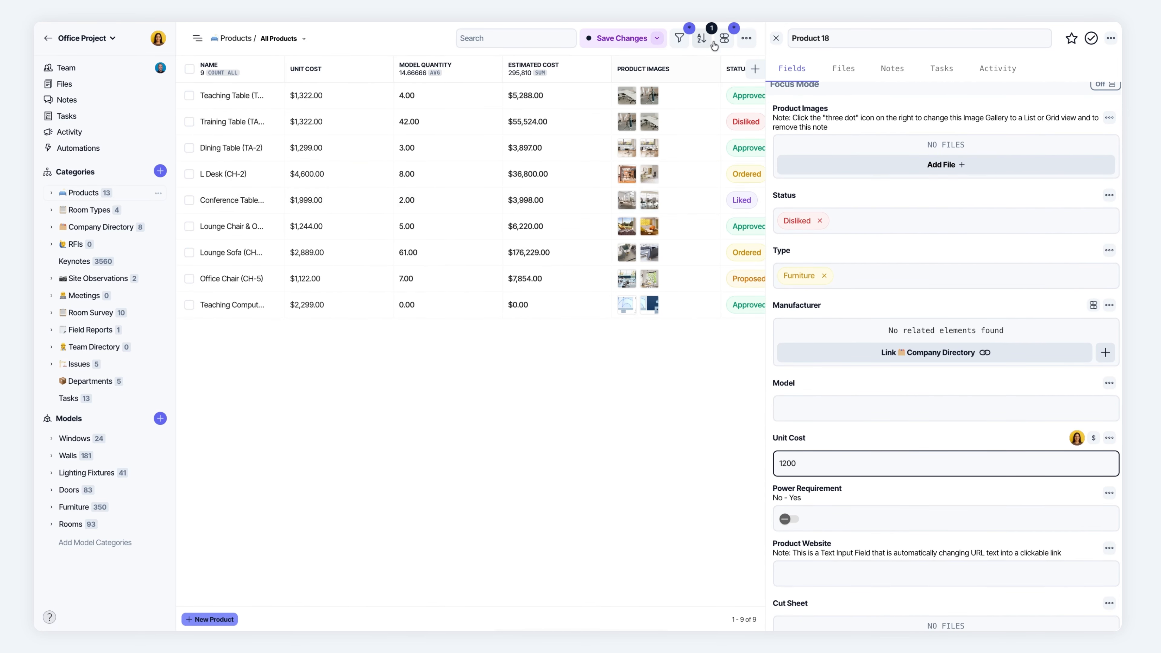
click(778, 39)
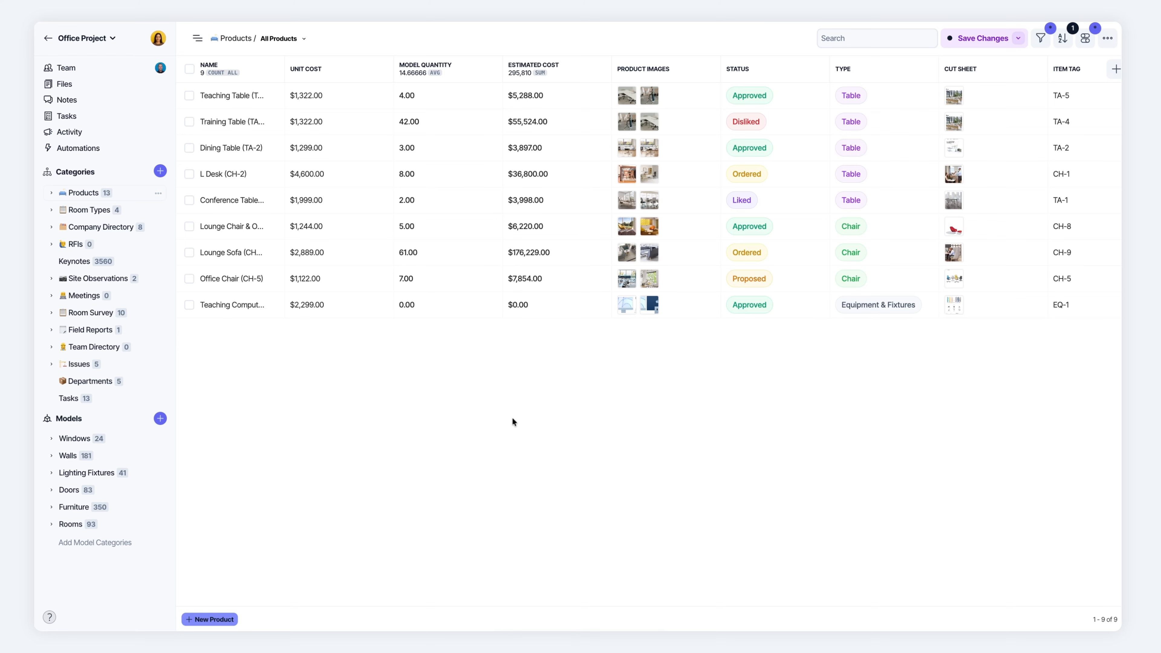
click(988, 39)
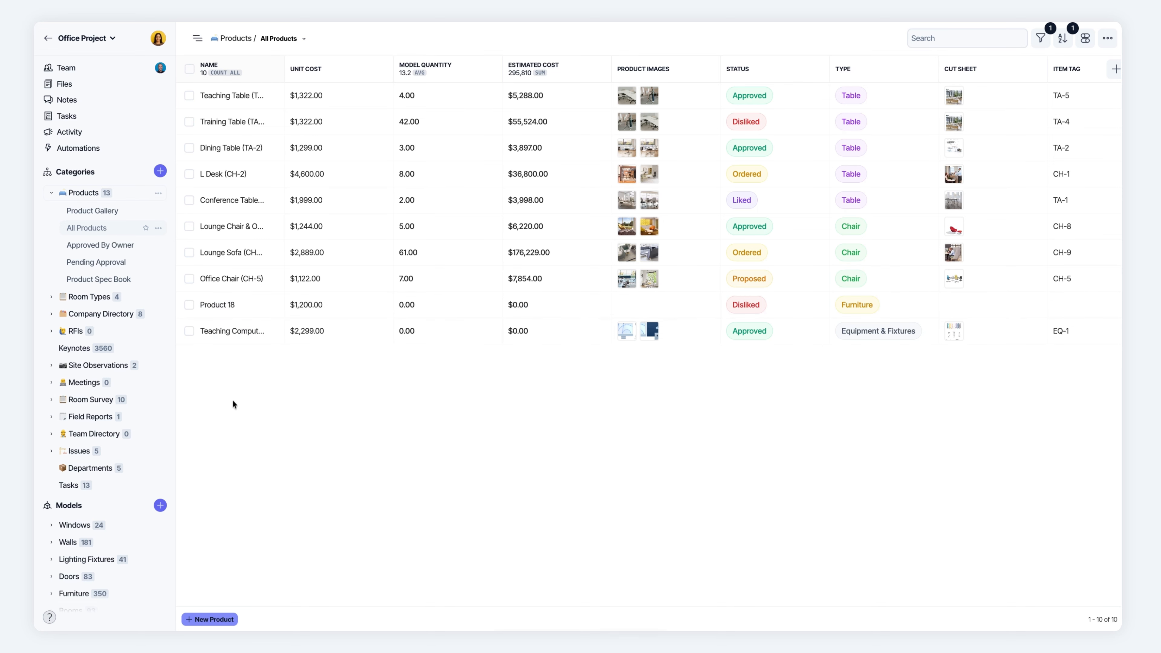
Examine the Products category's managed fields and the field types available for creating new ones.
click(158, 193)
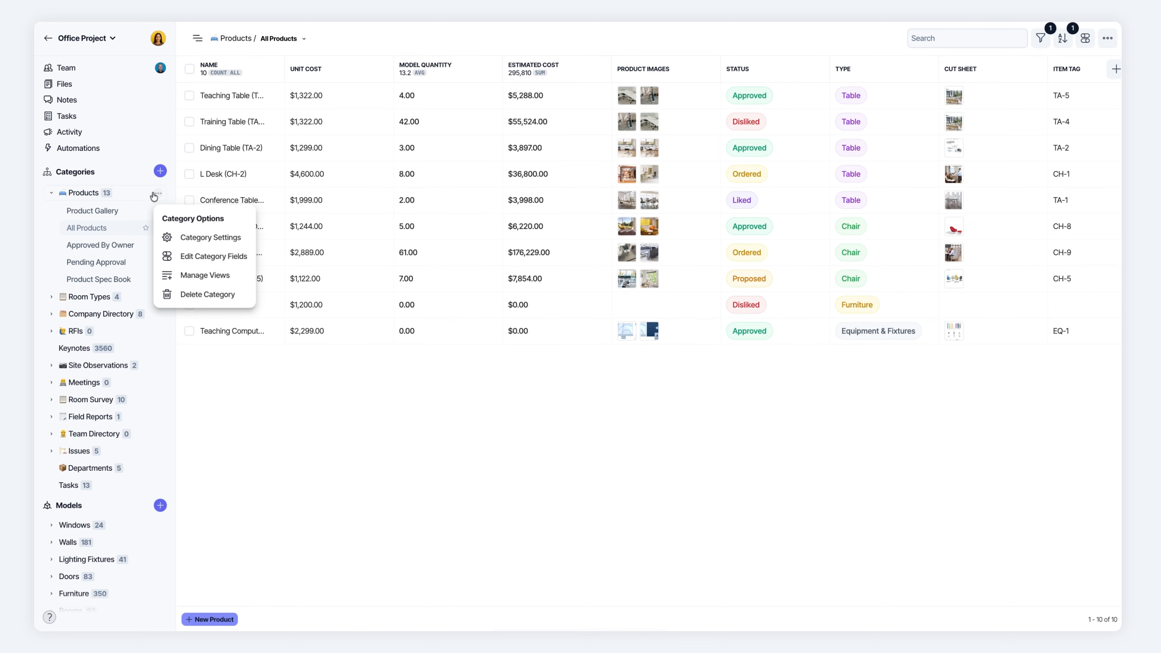
click(203, 257)
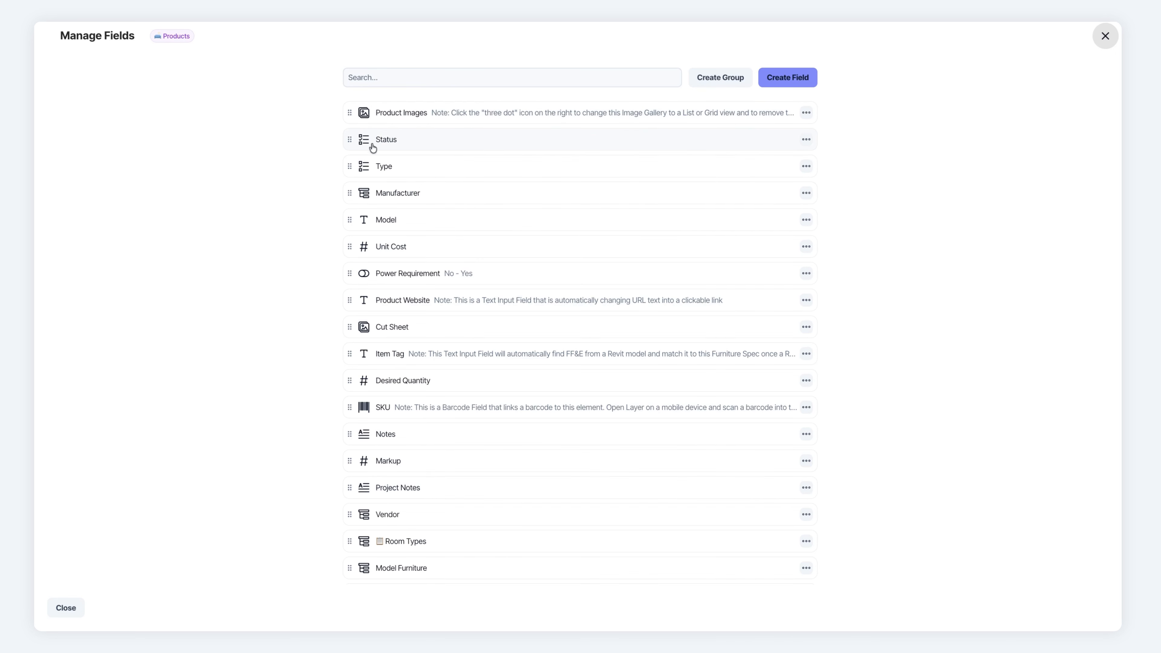
scroll(373, 147, down, 1)
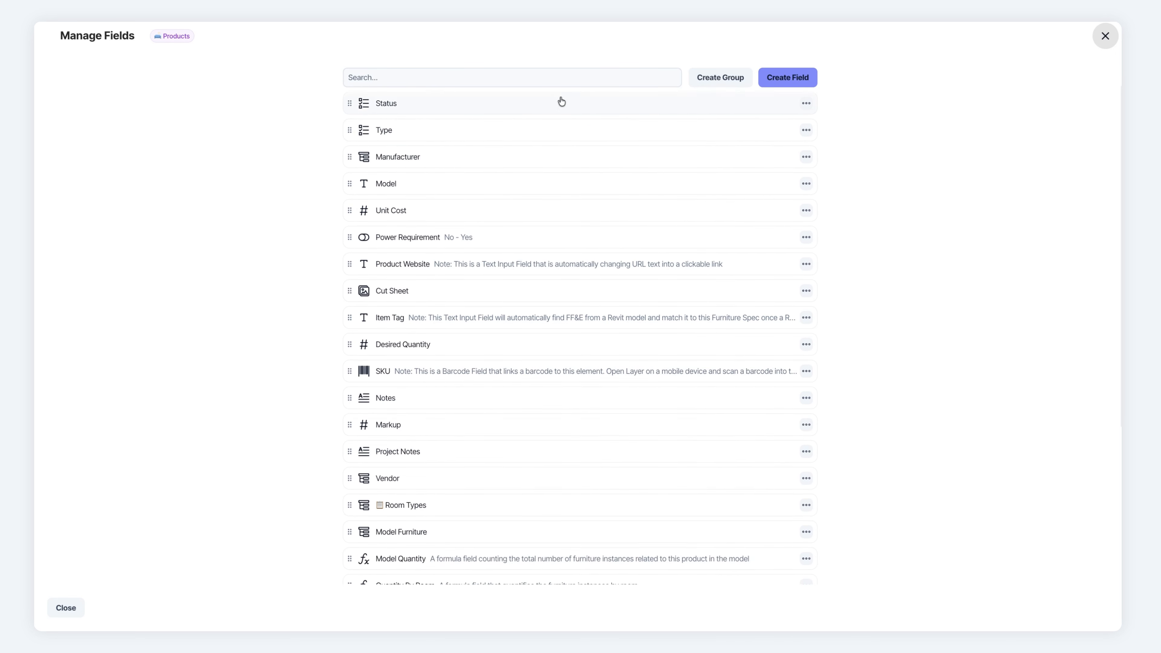
click(778, 81)
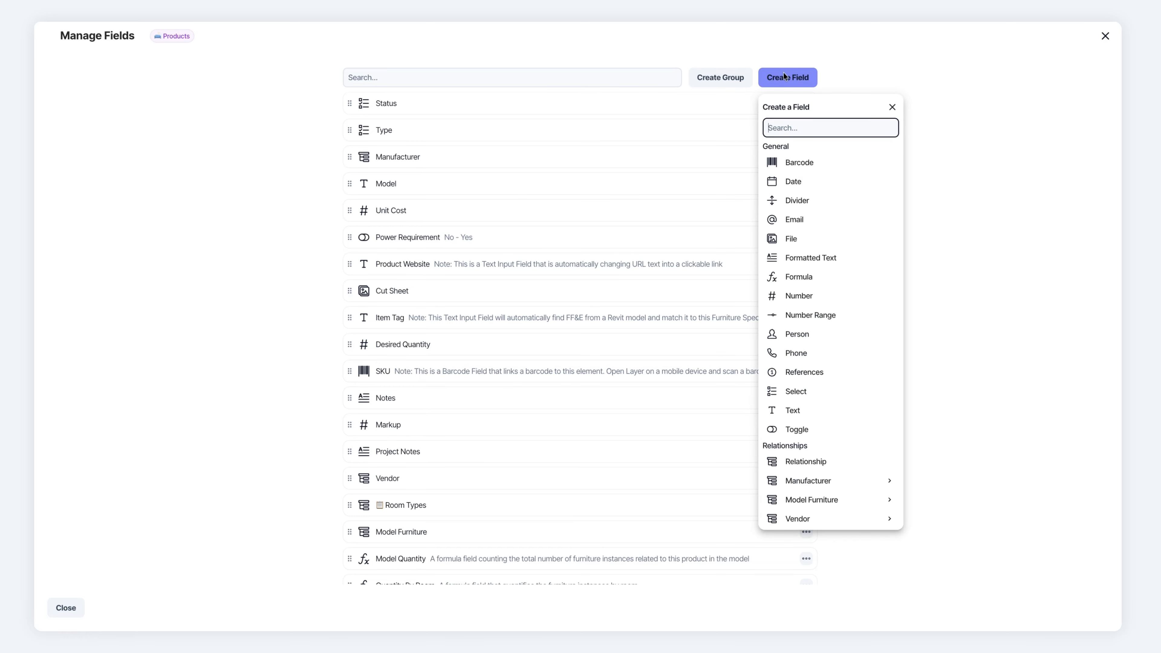
click(871, 44)
scroll(356, 148, down, 8)
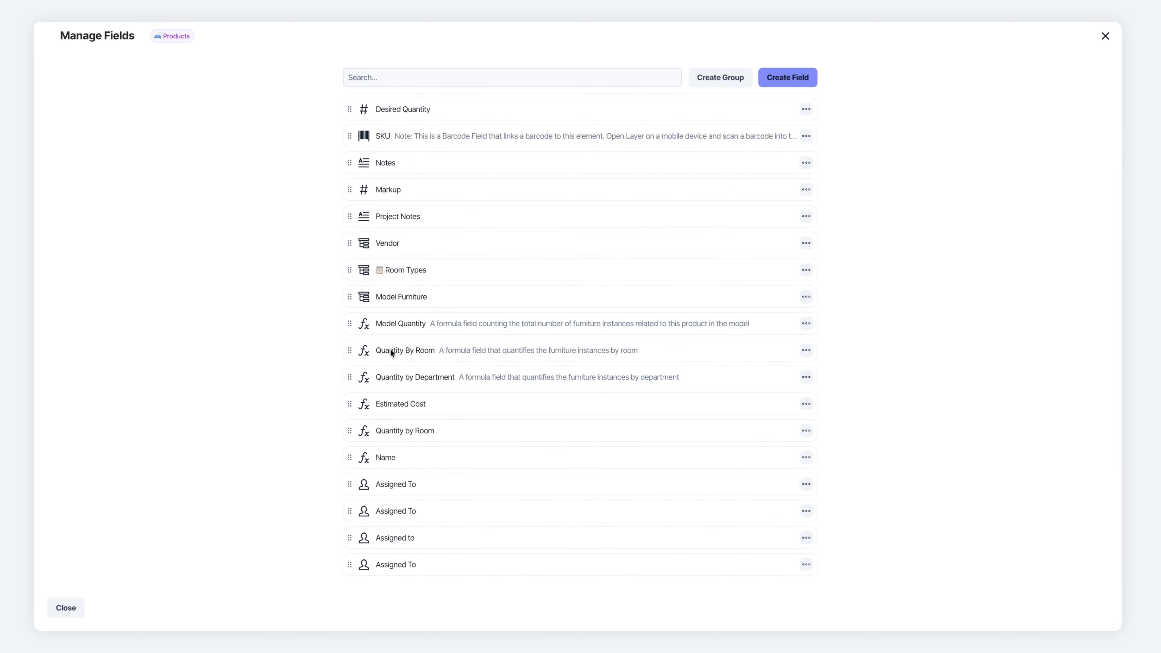
click(1105, 36)
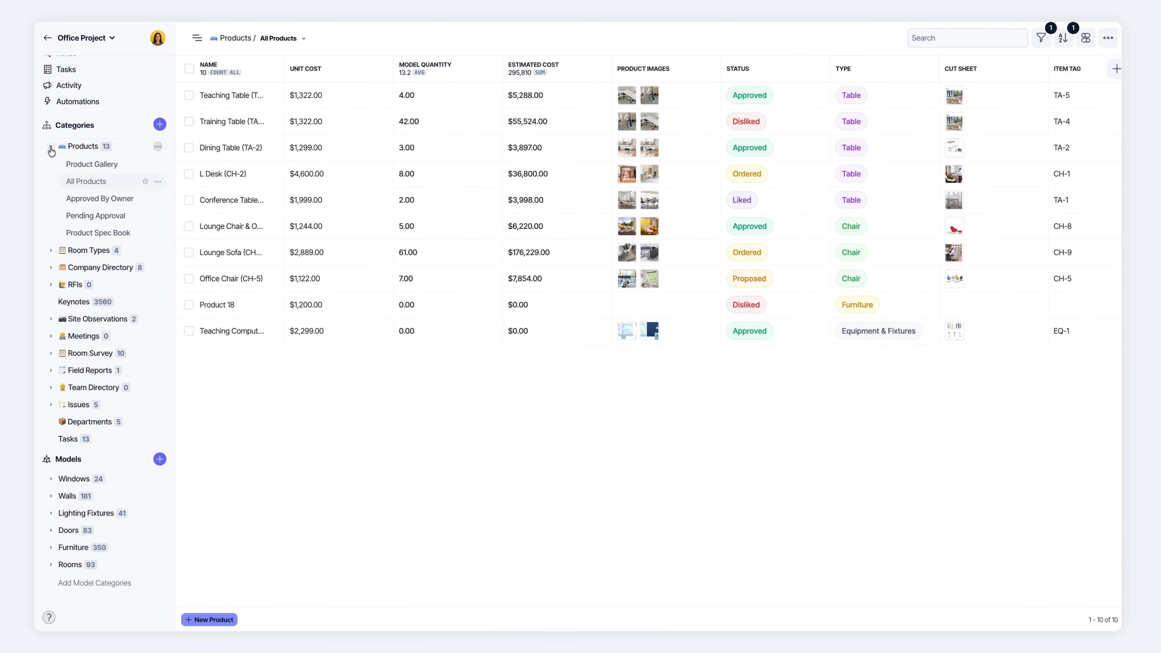
Create a new category from scratch named Issues.
click(51, 147)
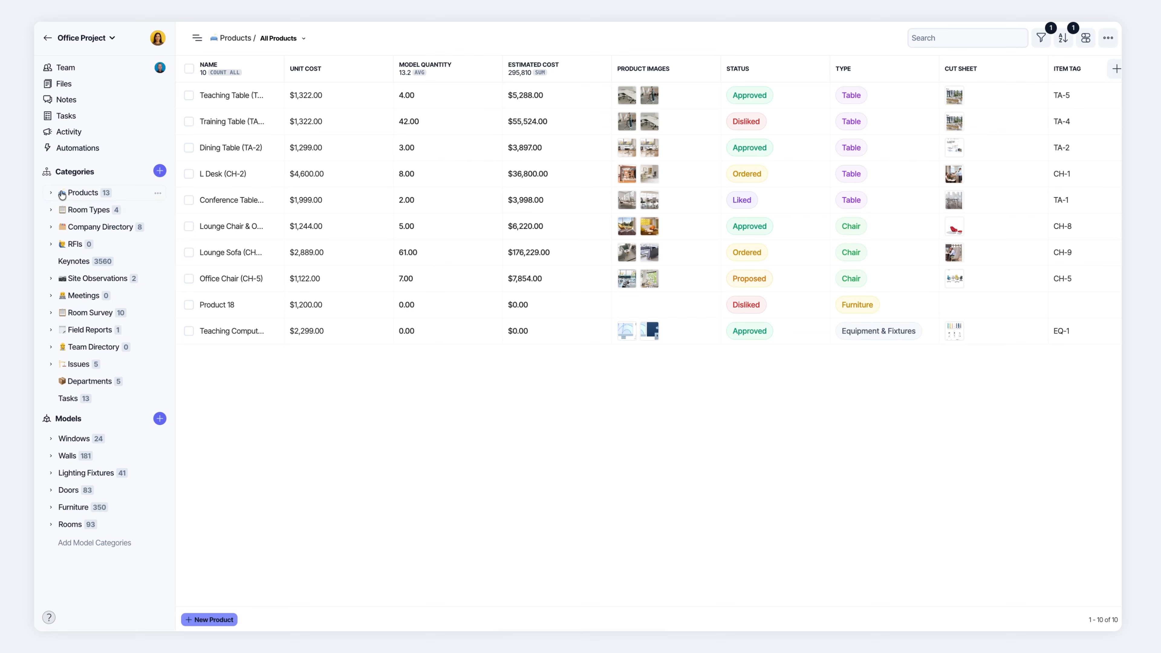
click(160, 171)
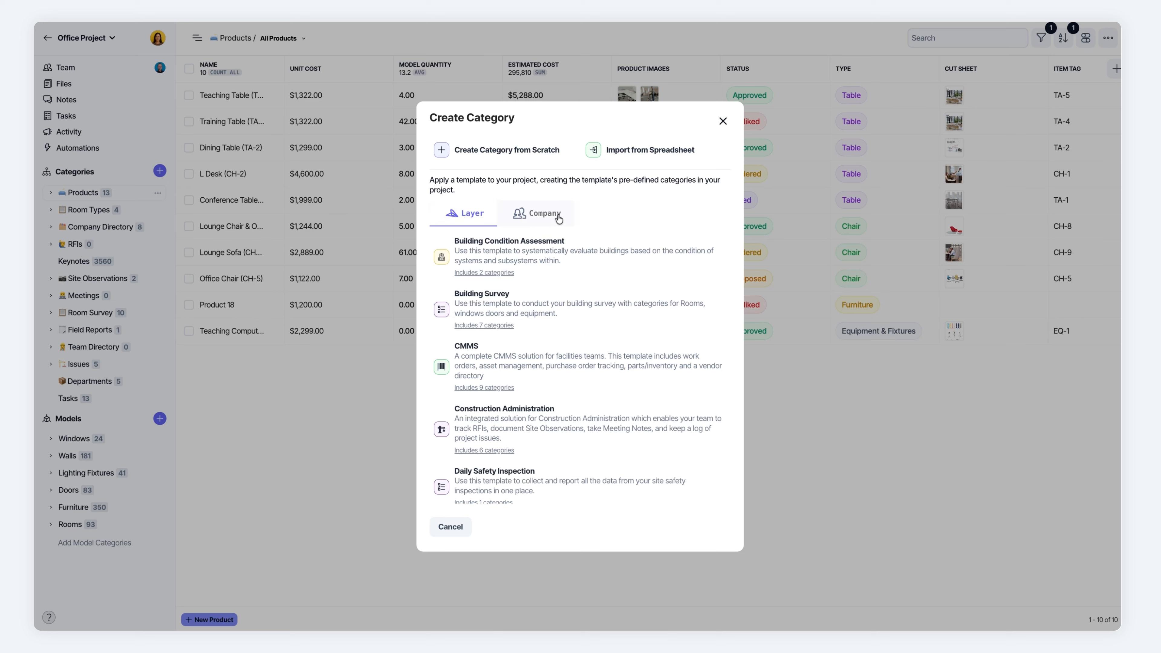
click(484, 153)
text(Issues)
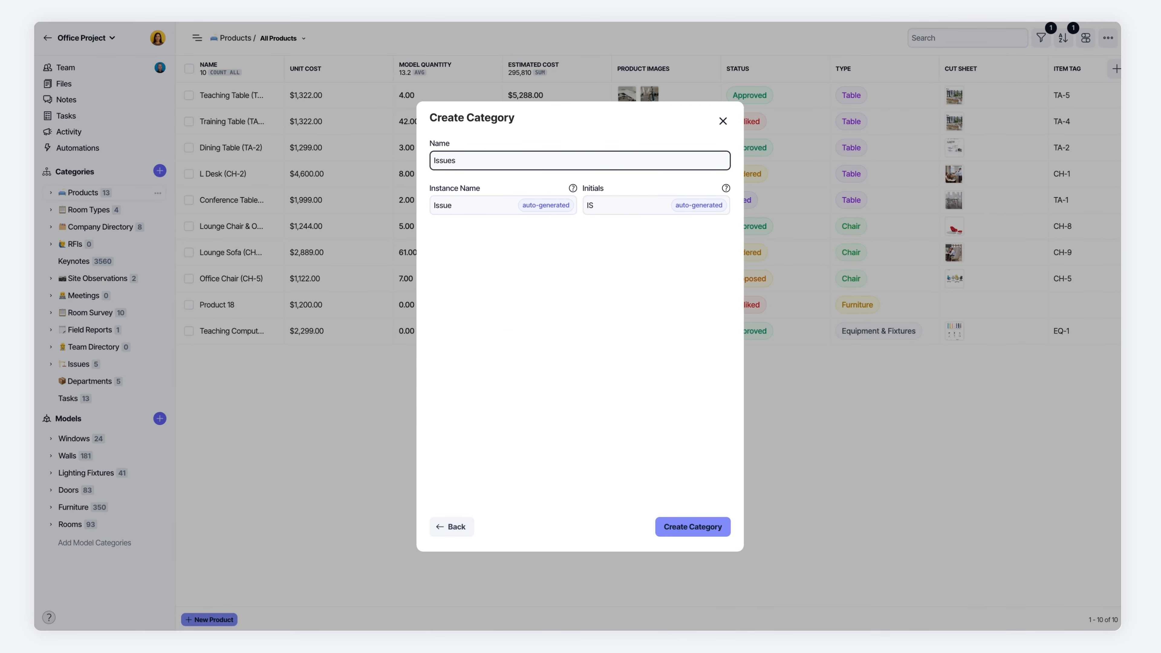
key(Return)
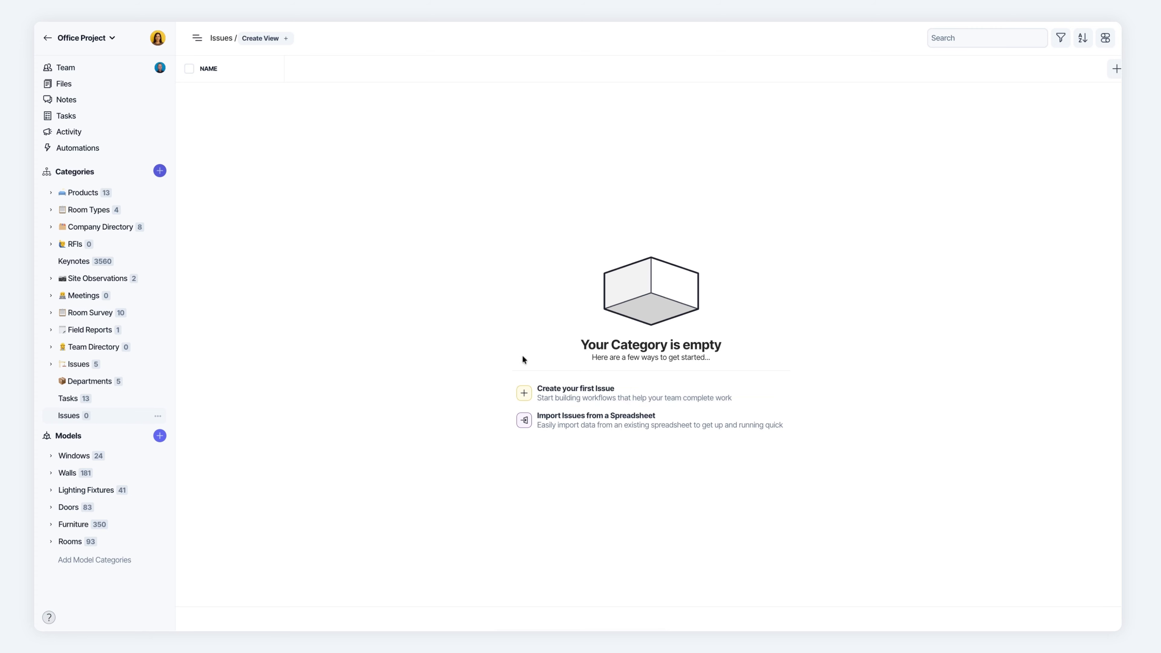
Add a File field named Photos to the new Issues category.
click(1117, 69)
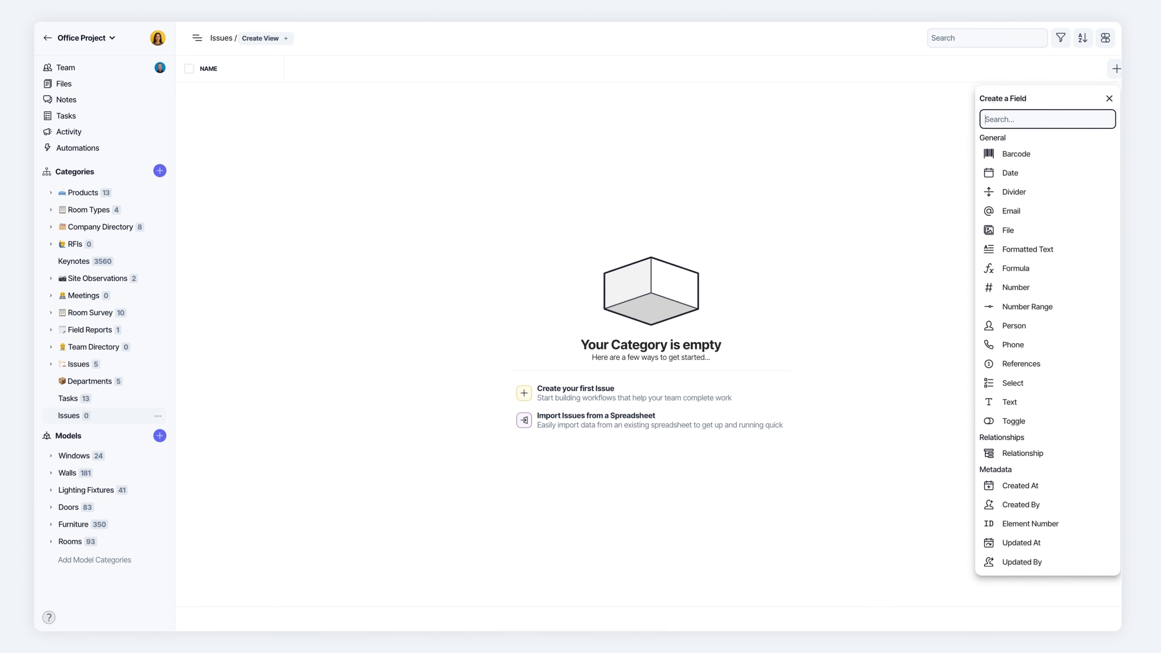
text(fil)
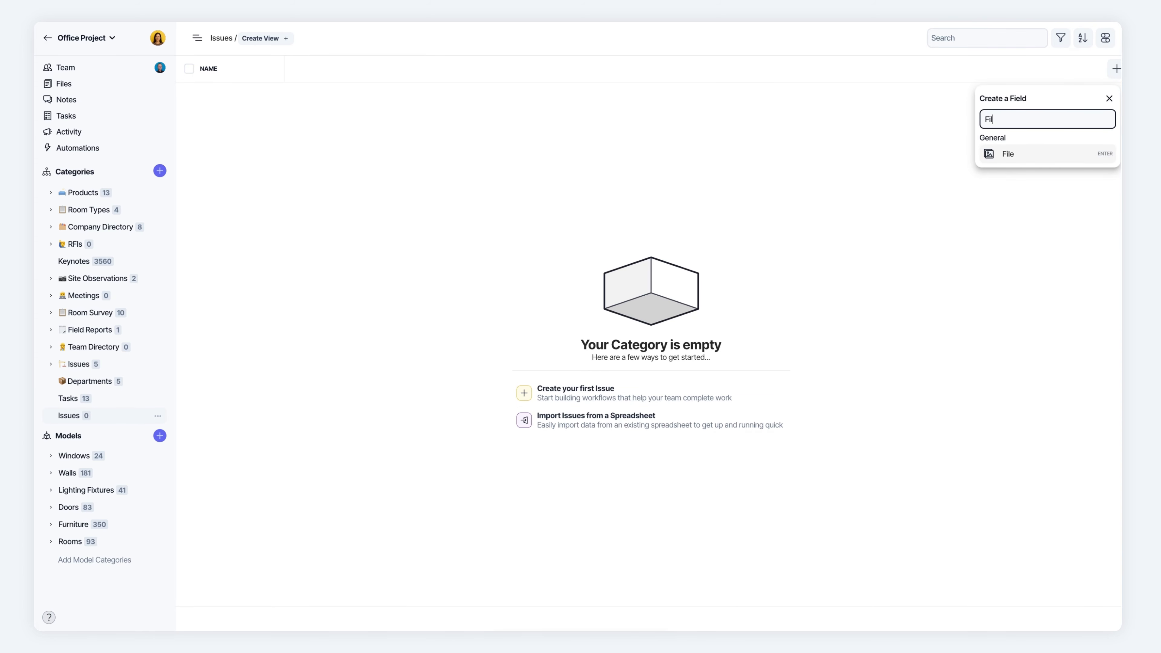
key(Return)
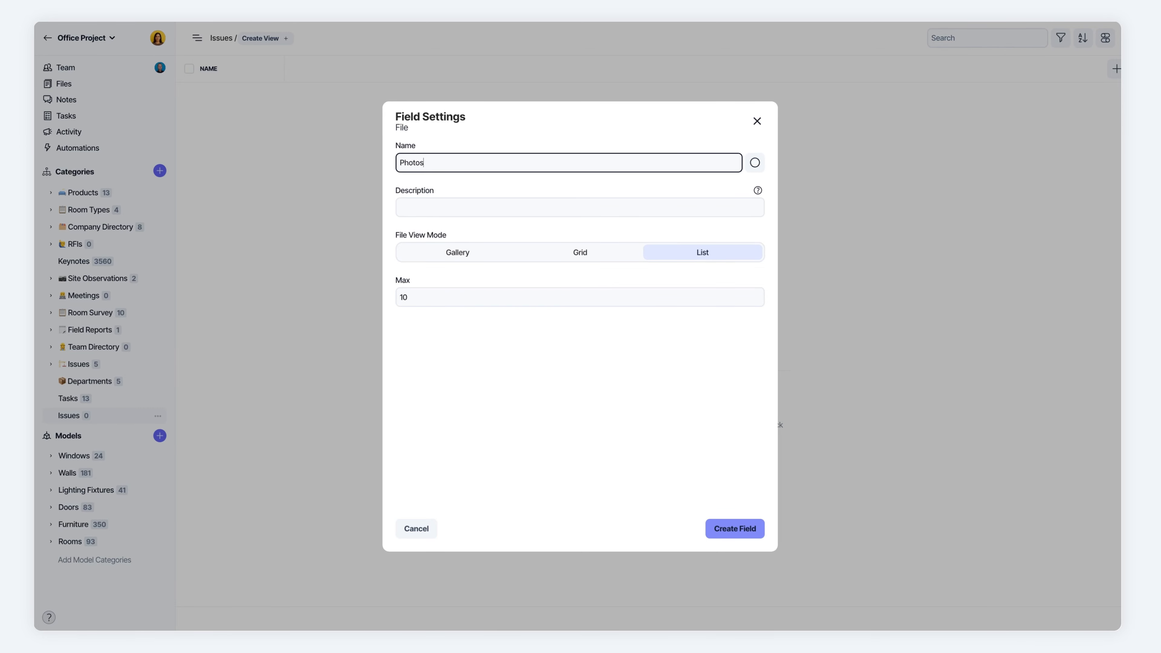
click(735, 529)
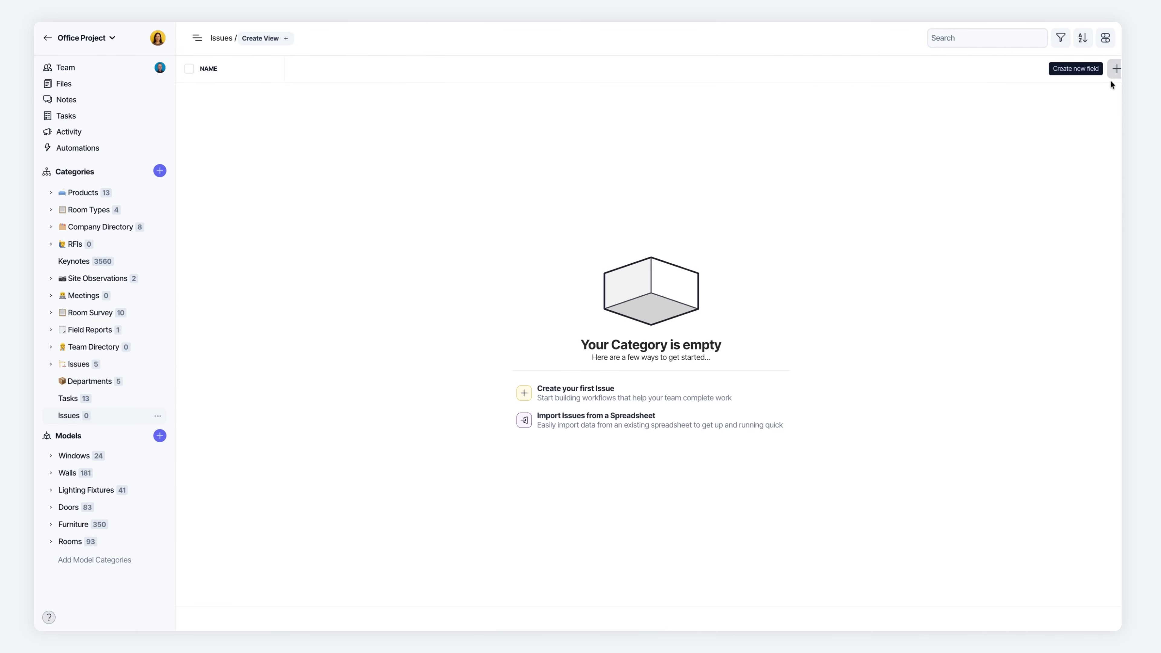
Add a Formatted Text field named Notes to the new Issues category.
click(1116, 70)
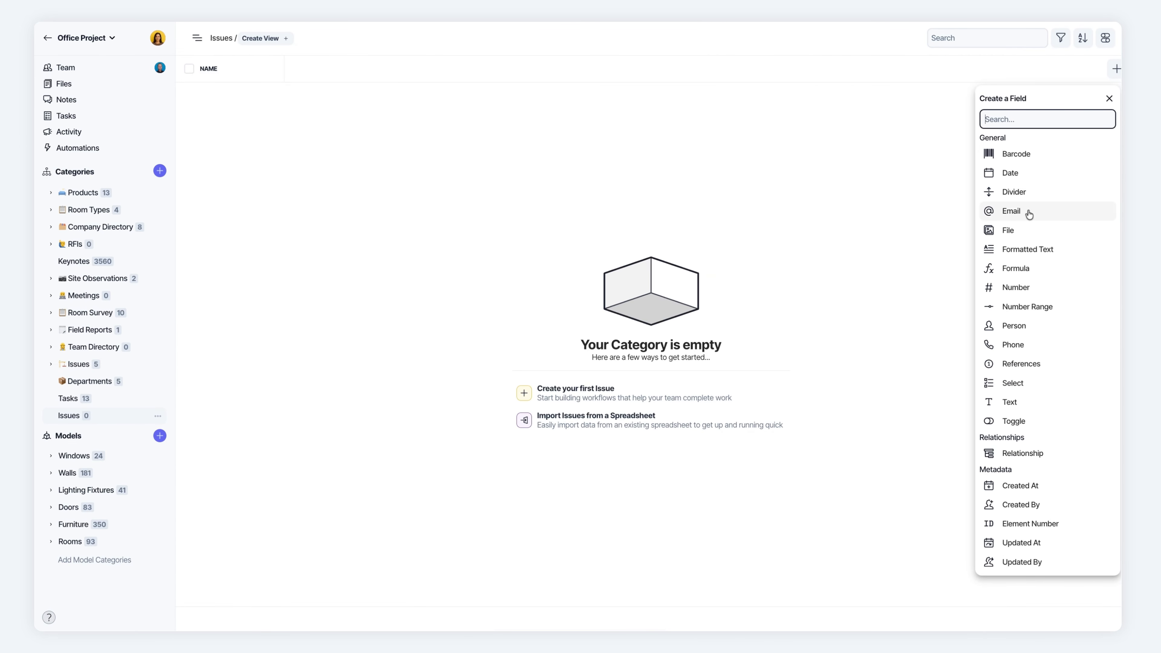
text(for)
key(Return)
text(Notes)
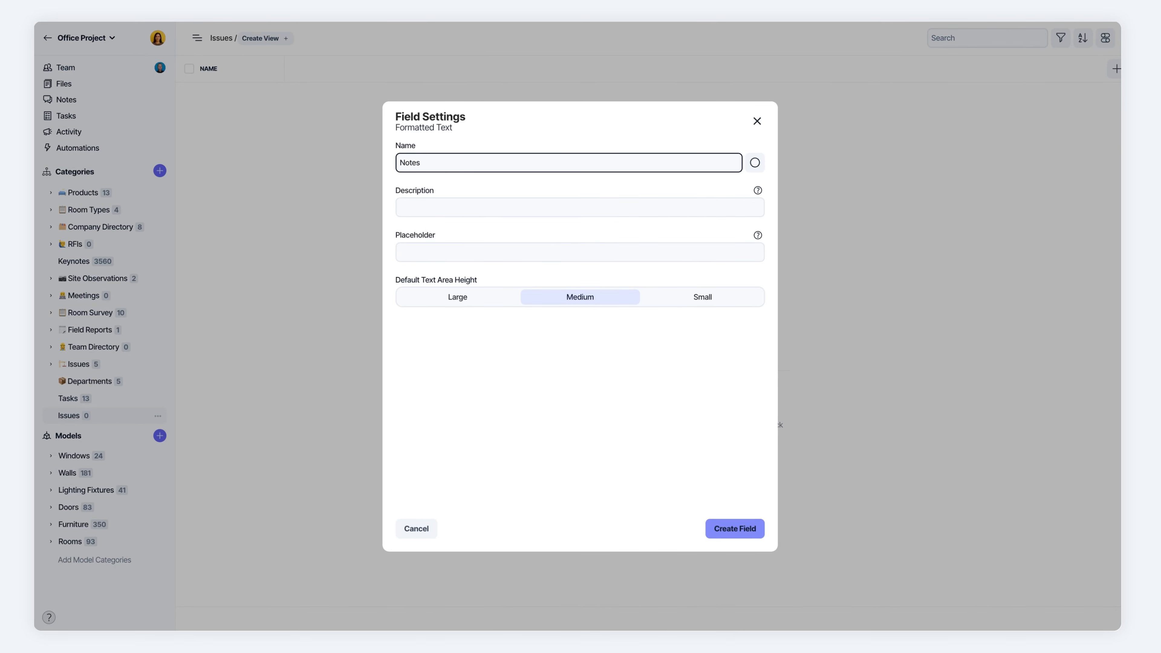
key(Return)
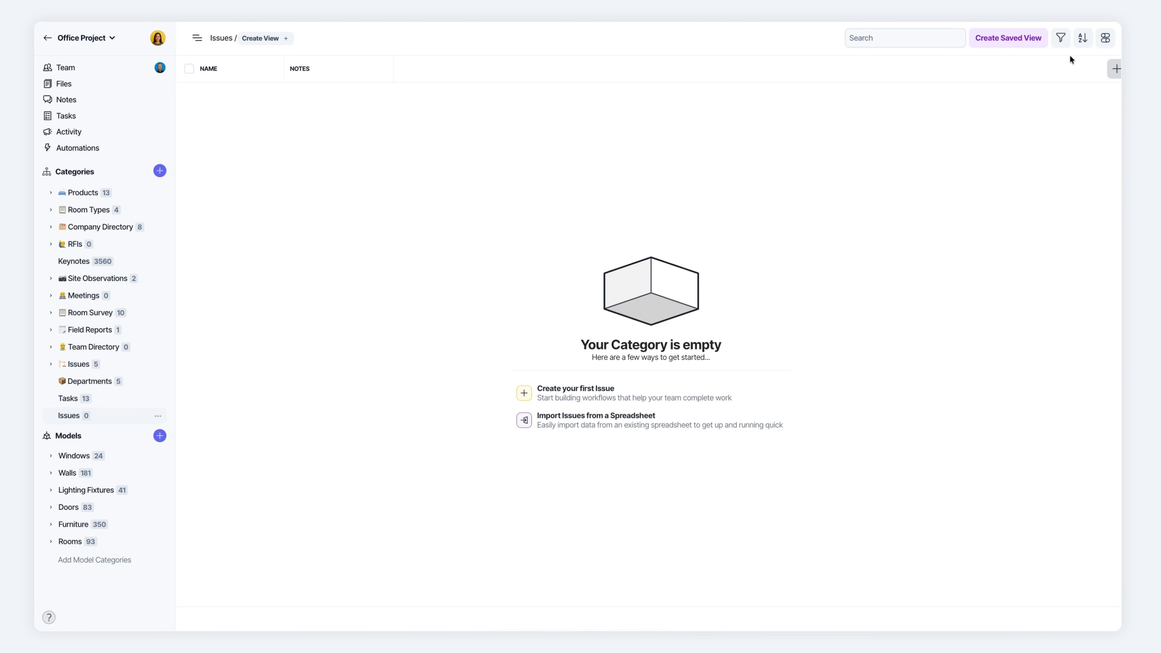
Set up a Select field named Status for the new Issues category, with the options Draft and Open.
click(1116, 69)
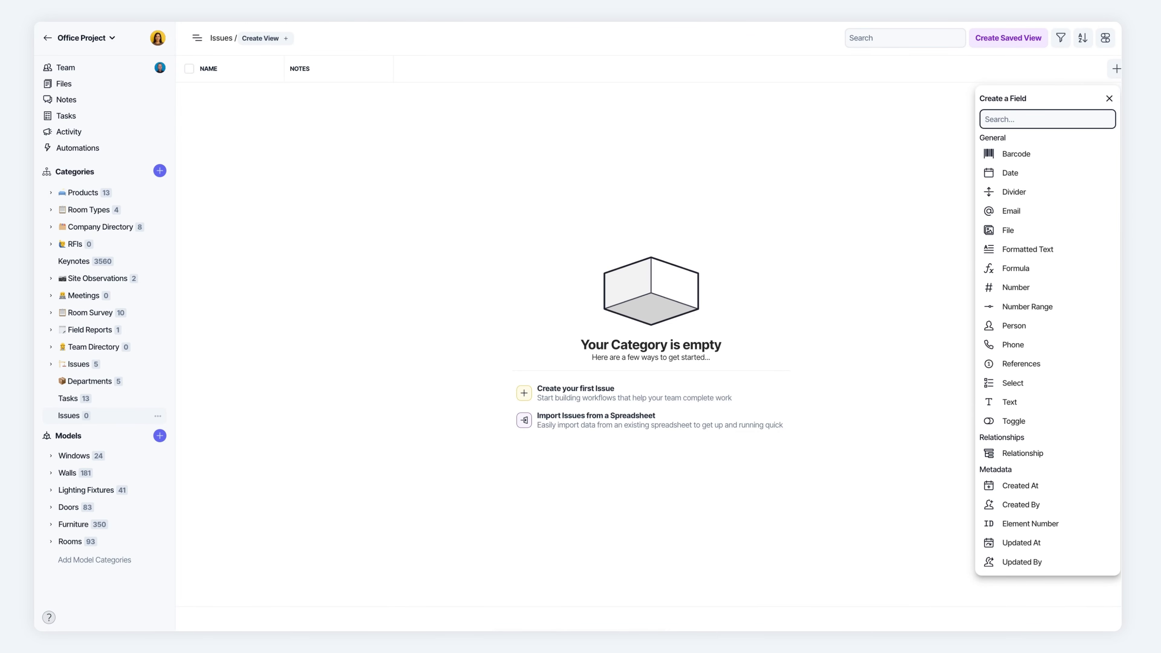
text(select)
key(Return)
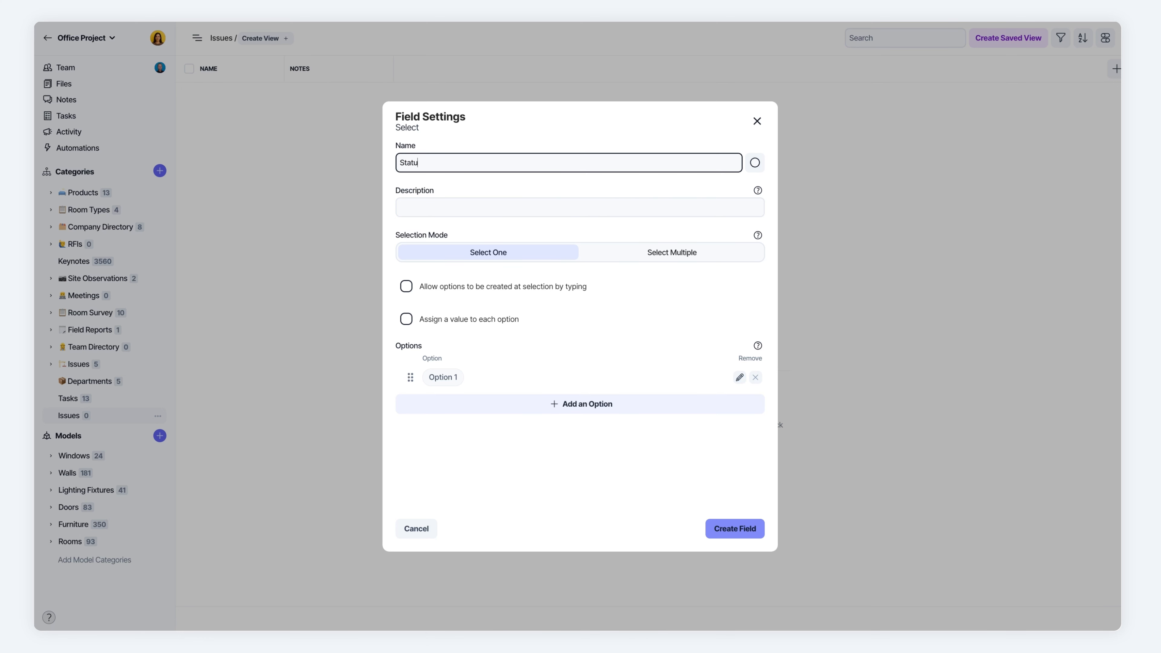
click(451, 379)
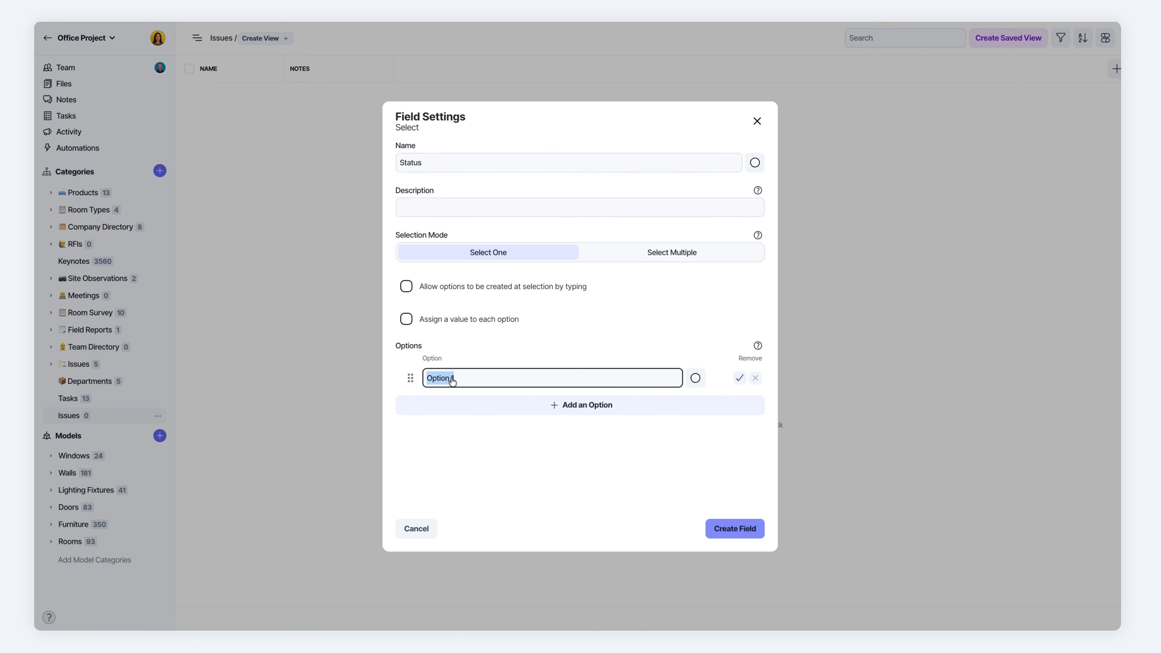
text(Draft)
key(Return)
text(O)
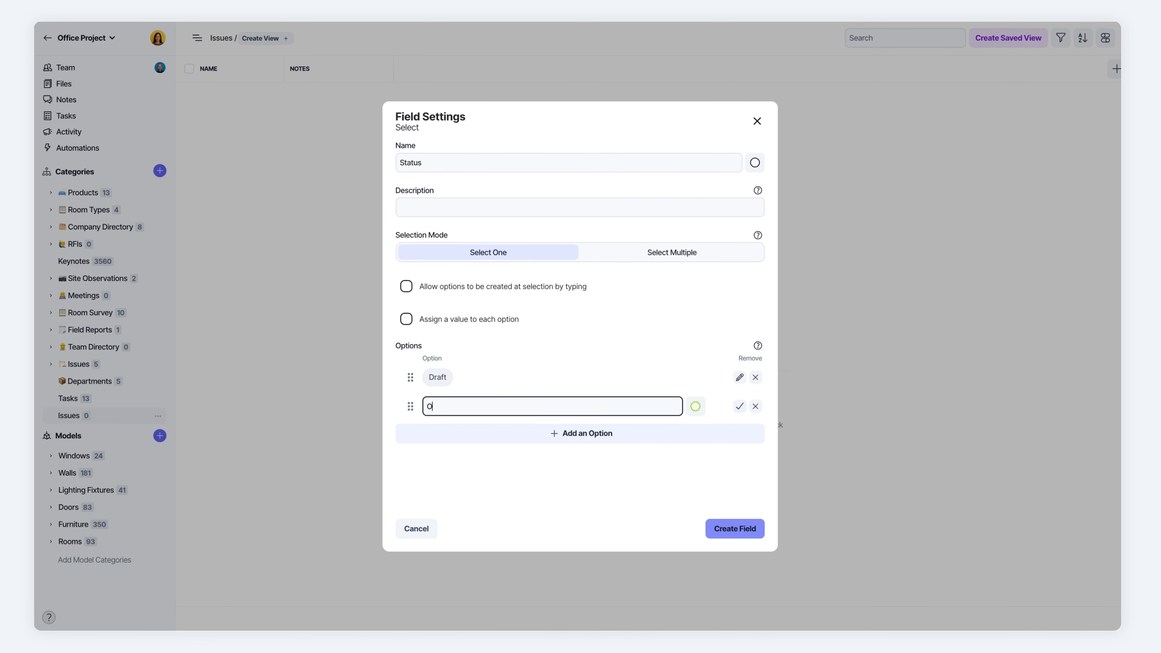
text(pen)
key(Return)
Add the options In Progress and Complete to the Status field, remove the spare blank option and create the field.
key(BackSpace)
text(in)
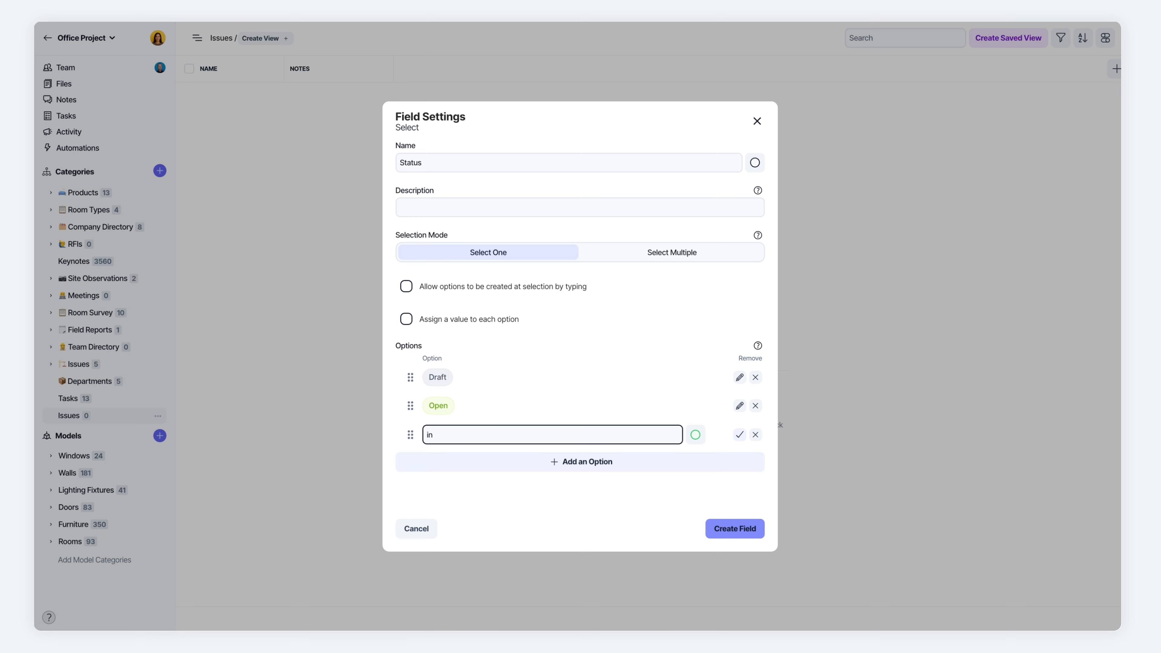
key(BackSpace)
key(BackSpace)
text(U)
text(n)
key(BackSpace)
key(BackSpace)
text(In Progre)
key(Return)
text(Complete)
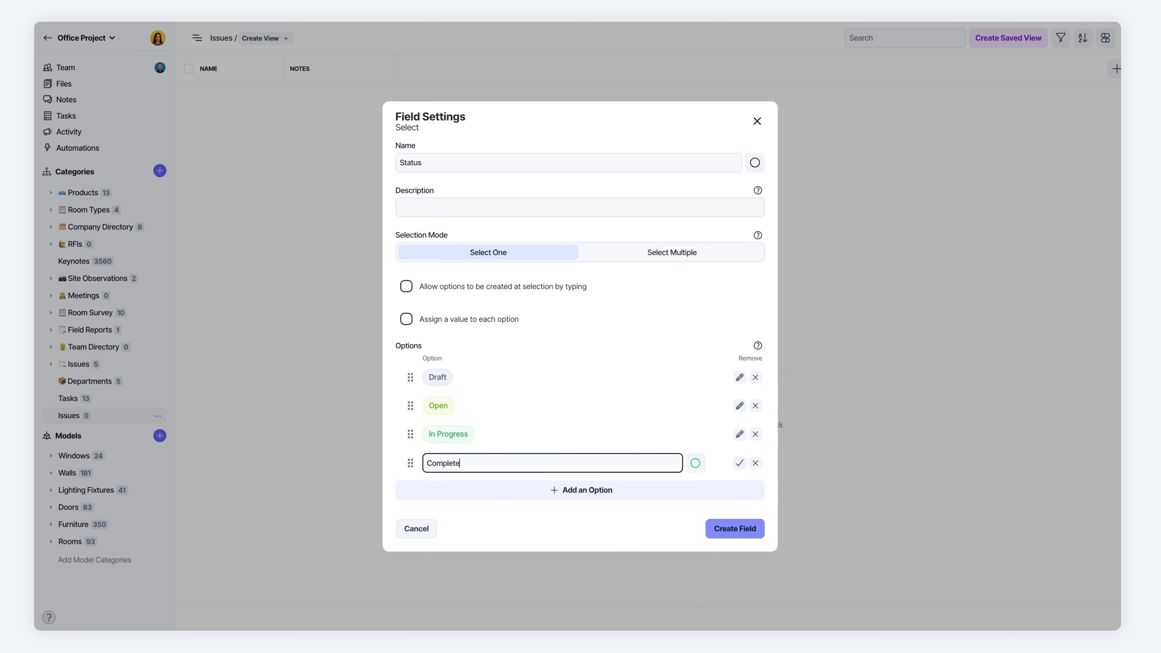
key(Return)
click(755, 490)
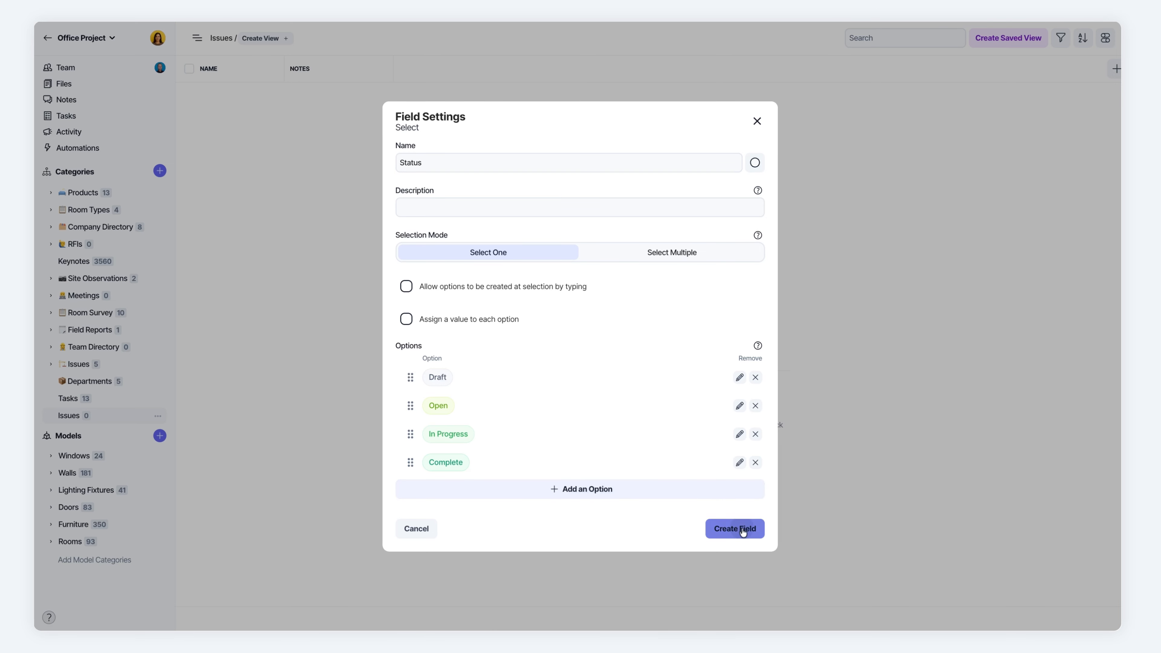
click(743, 531)
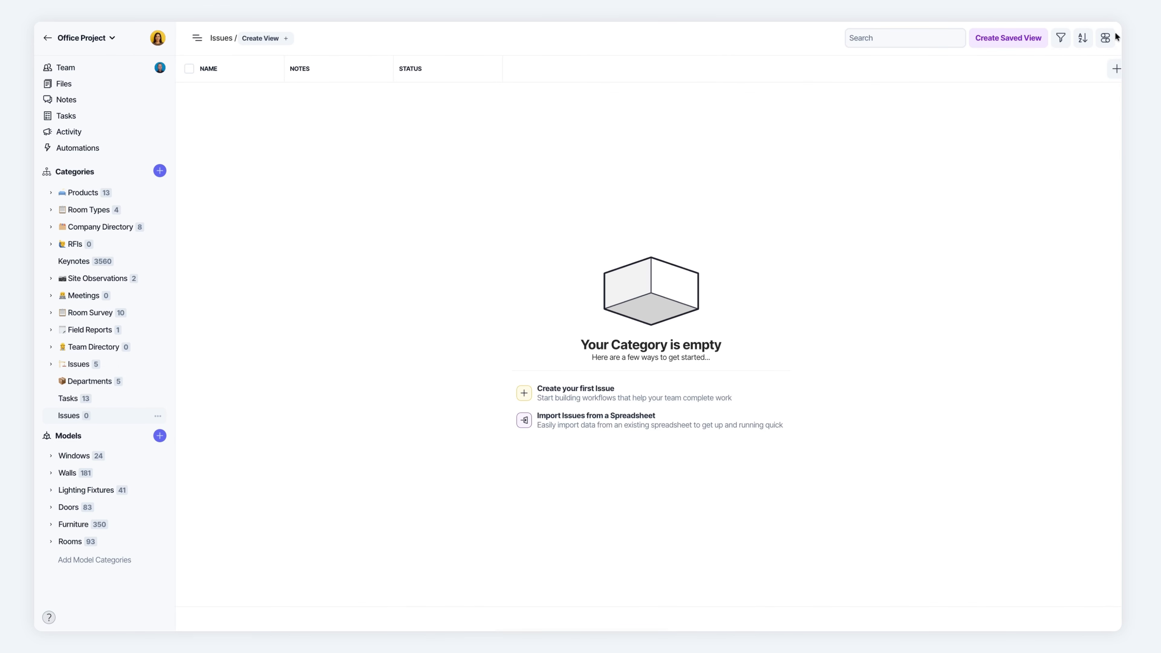
Enable the Photos field as a column in the new Issues table.
click(1106, 37)
click(991, 143)
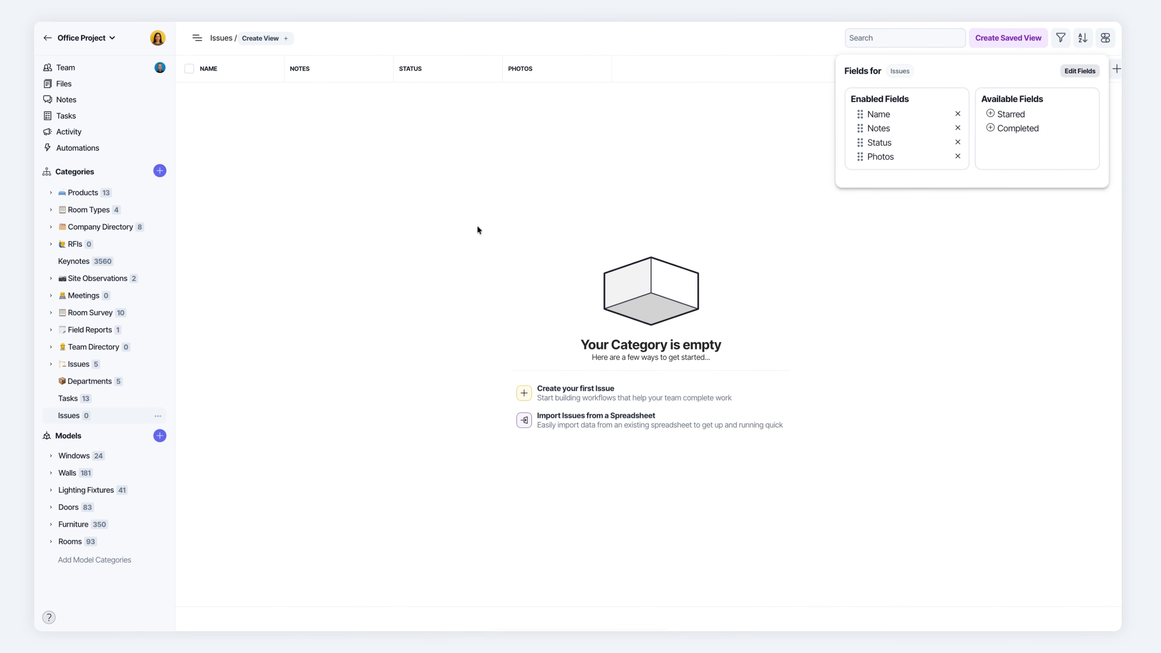
click(477, 226)
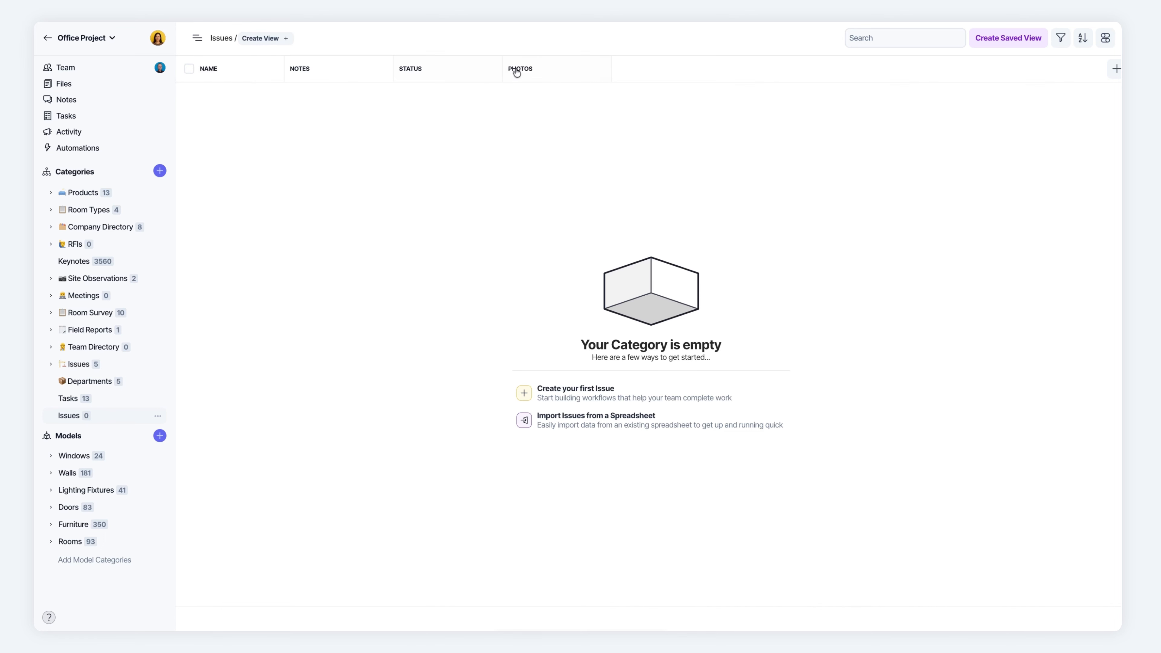
Create the first issue in the new category and set its status to In Progress.
click(551, 393)
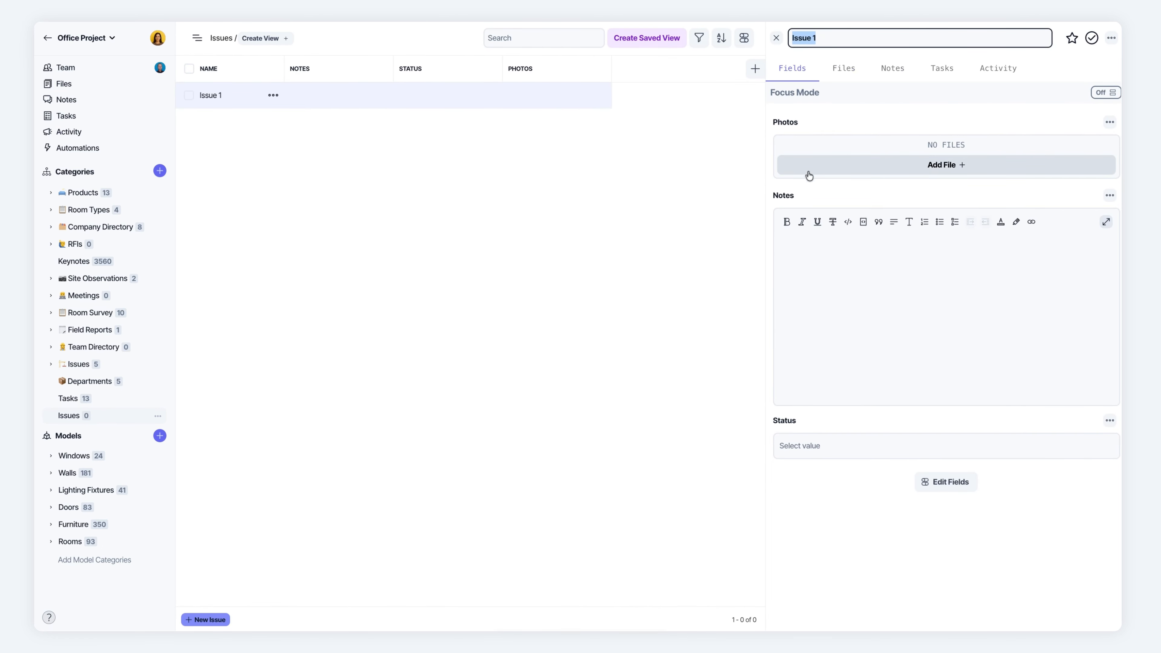
click(817, 284)
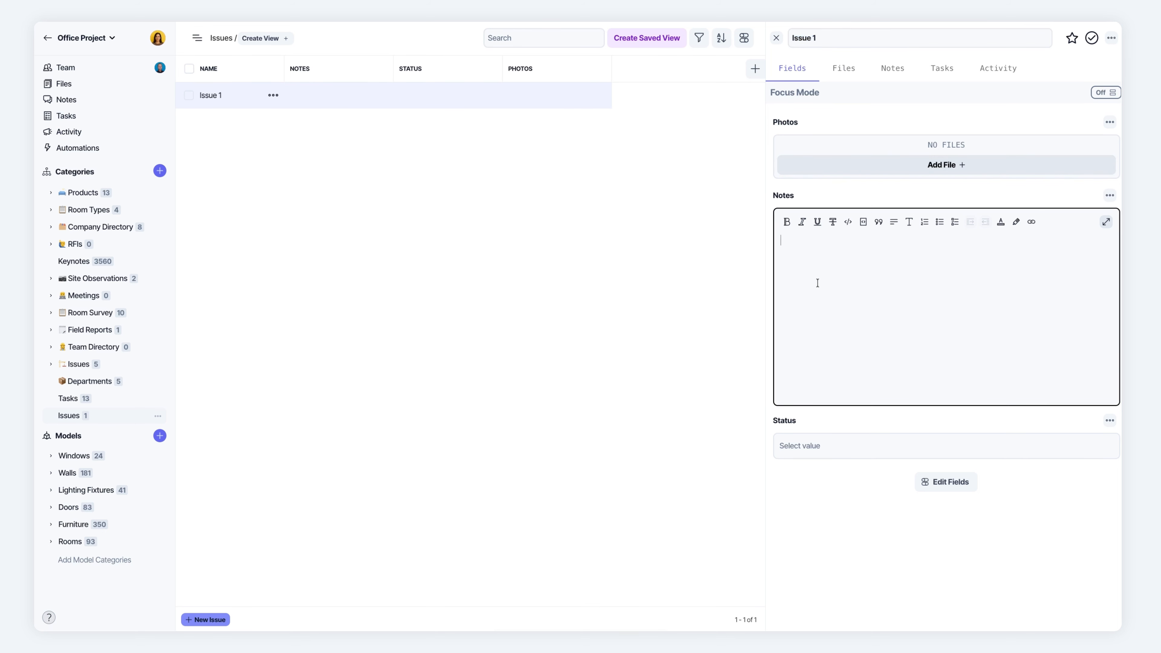
click(805, 446)
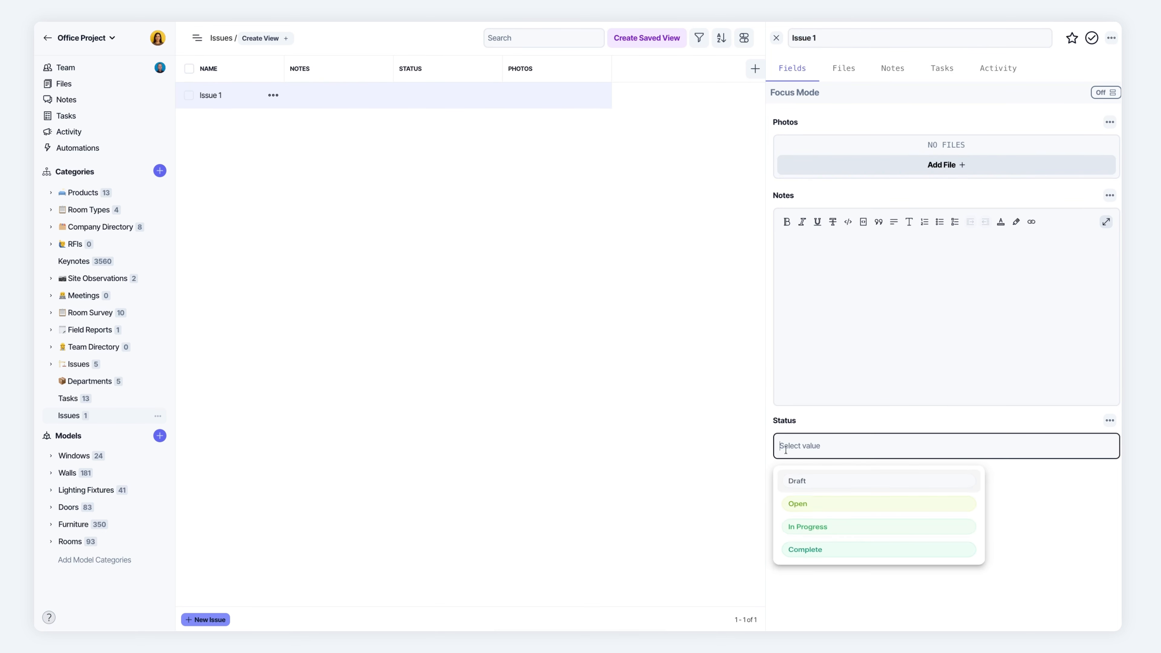
click(799, 540)
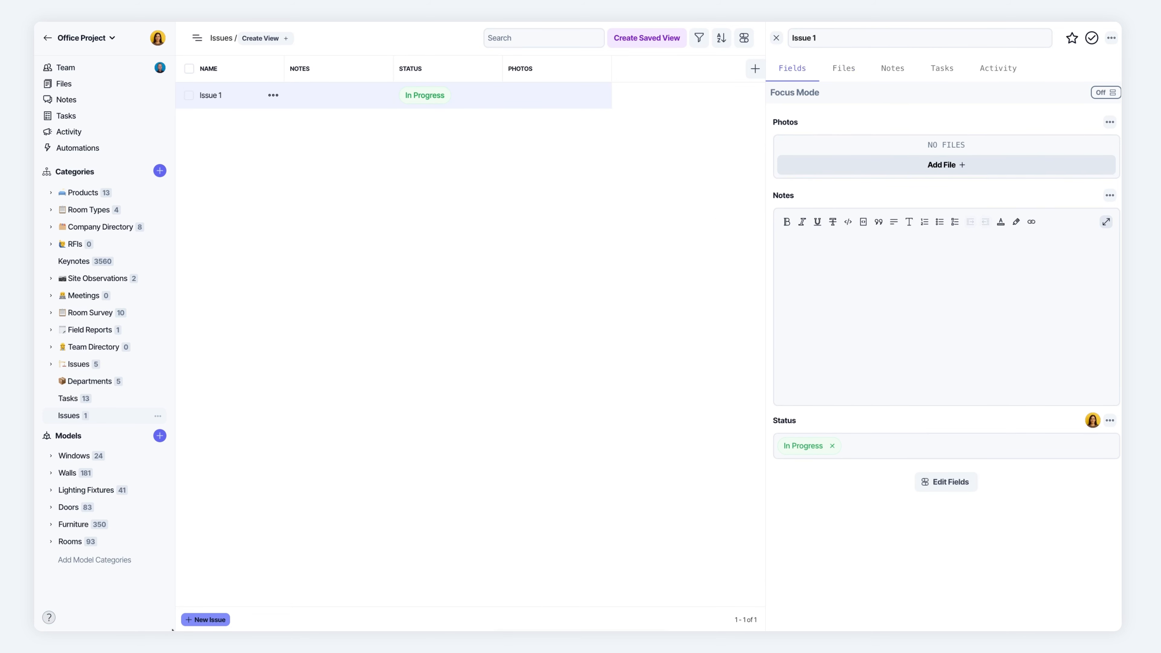
Create a second issue with status Draft and the note "This is a note", and close its record.
click(206, 620)
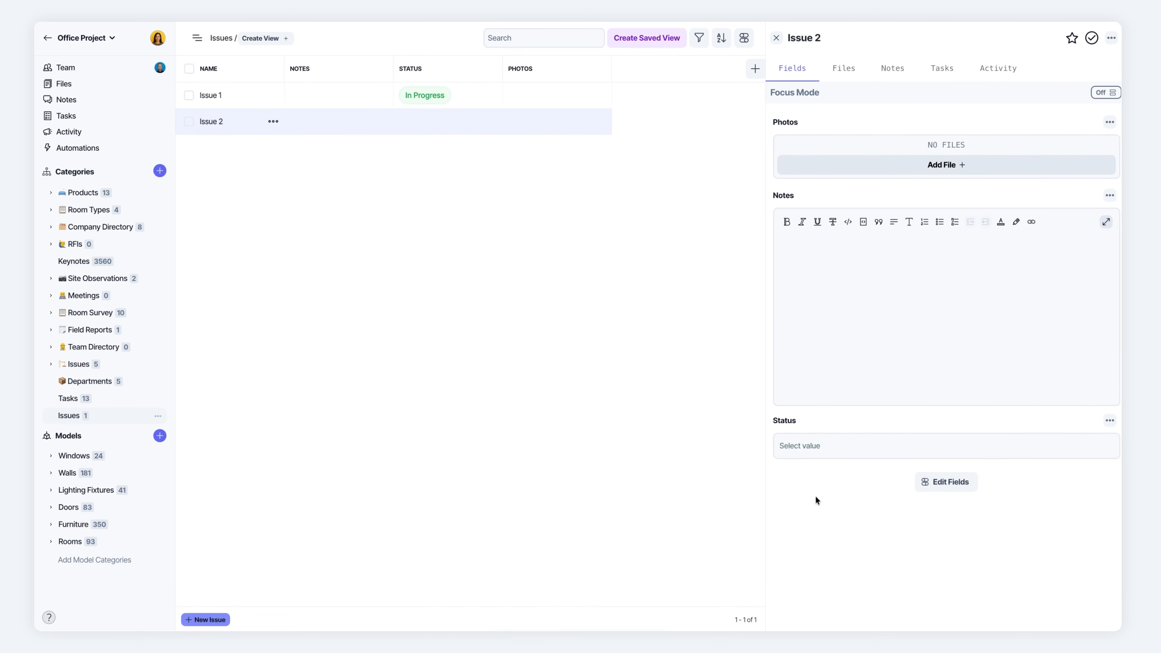
click(803, 453)
click(791, 508)
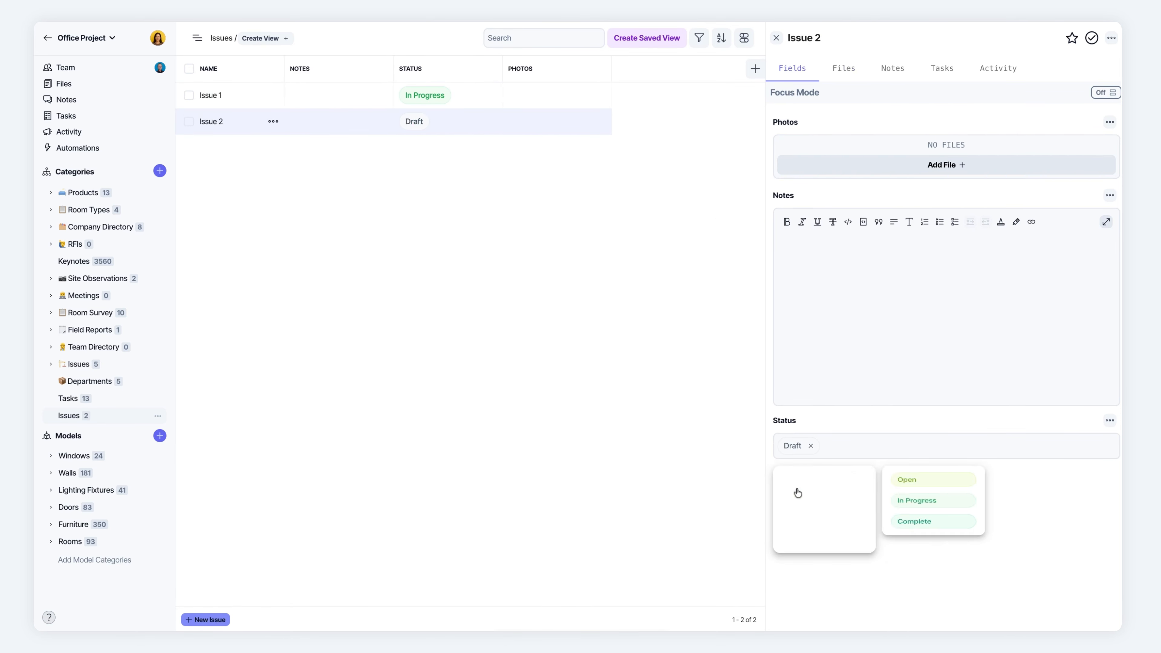
click(850, 267)
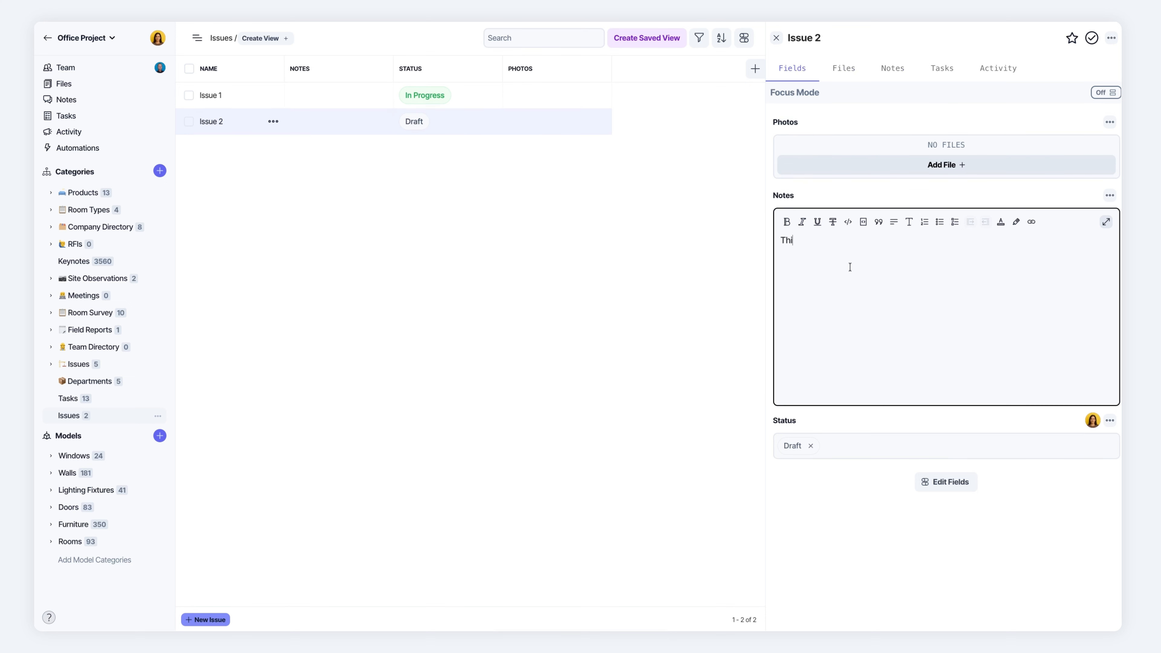
text(This is a note)
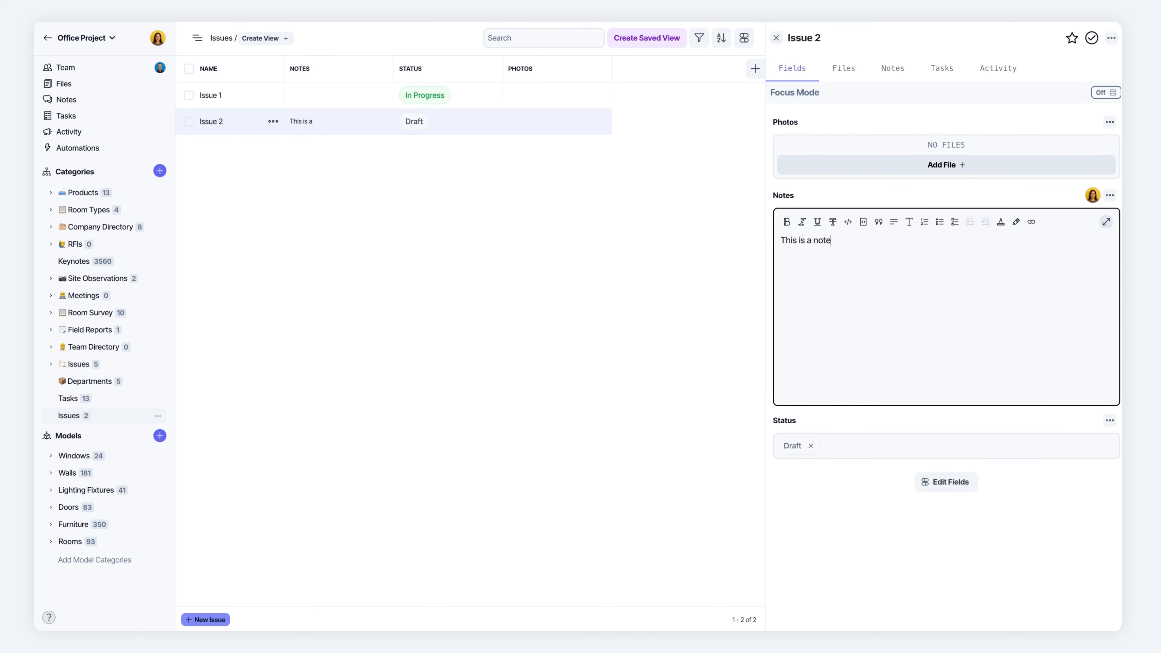
click(475, 240)
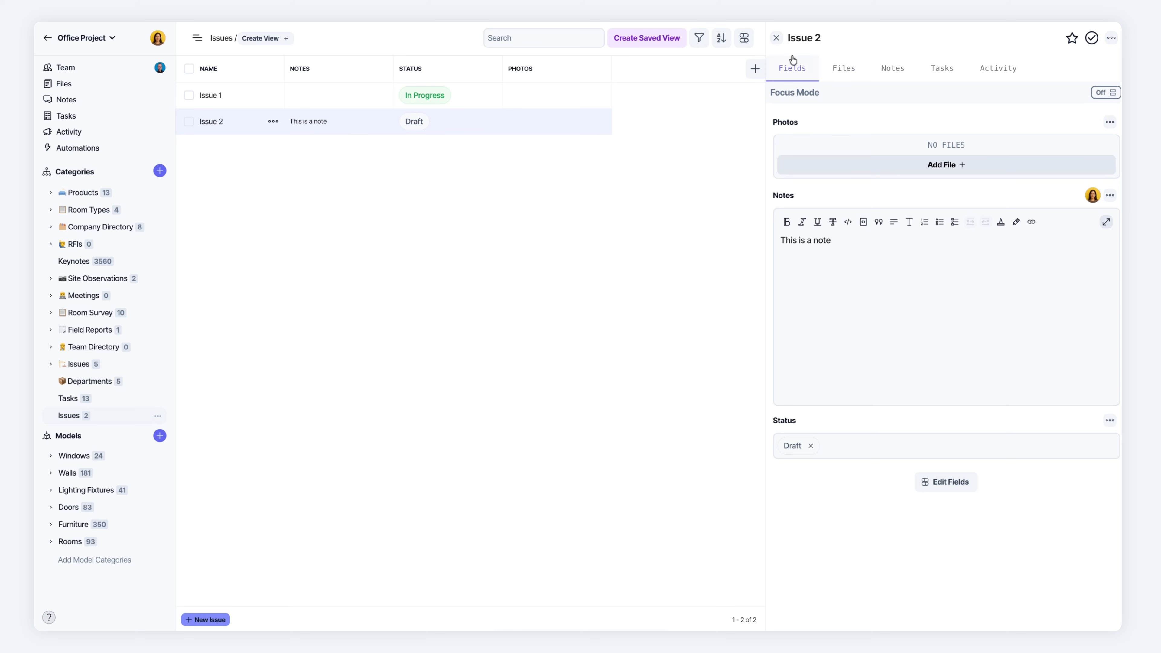
click(773, 37)
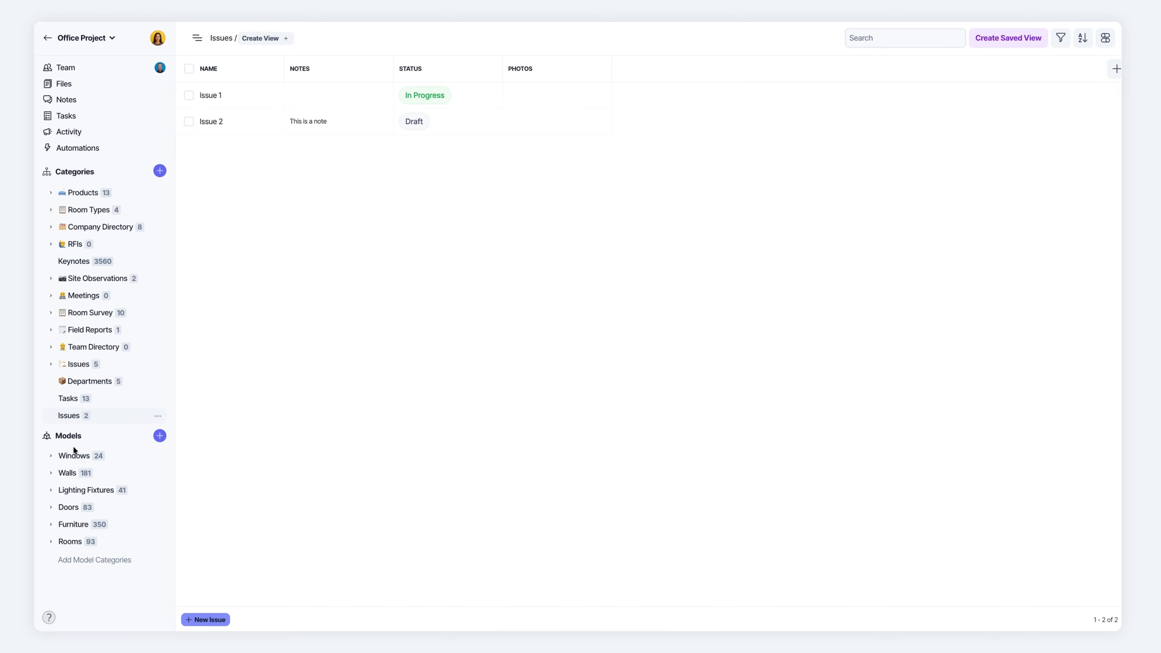
Open the All Furniture view of the Furniture model category and review the field types that can be created there.
click(69, 527)
click(92, 543)
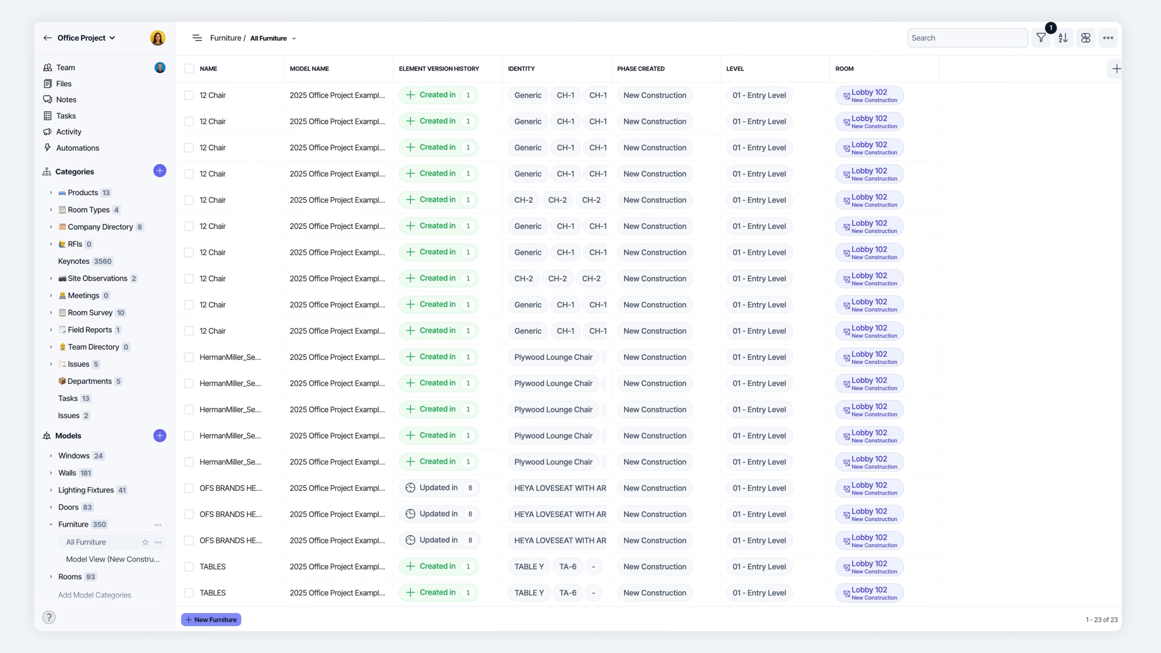
click(1117, 69)
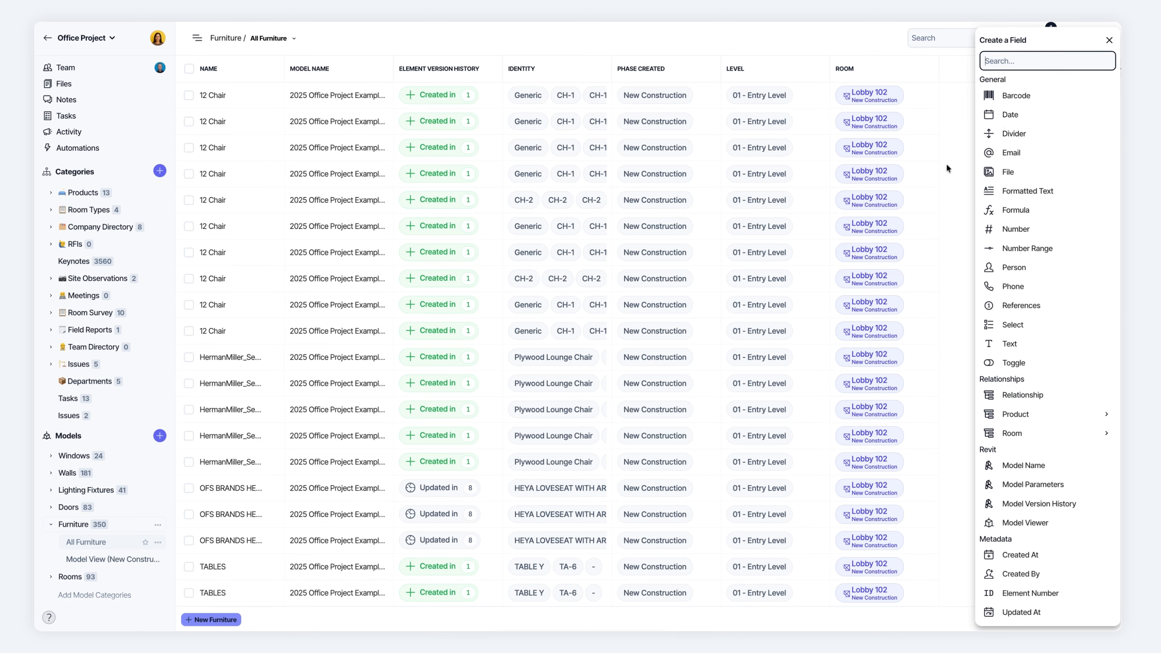
click(956, 164)
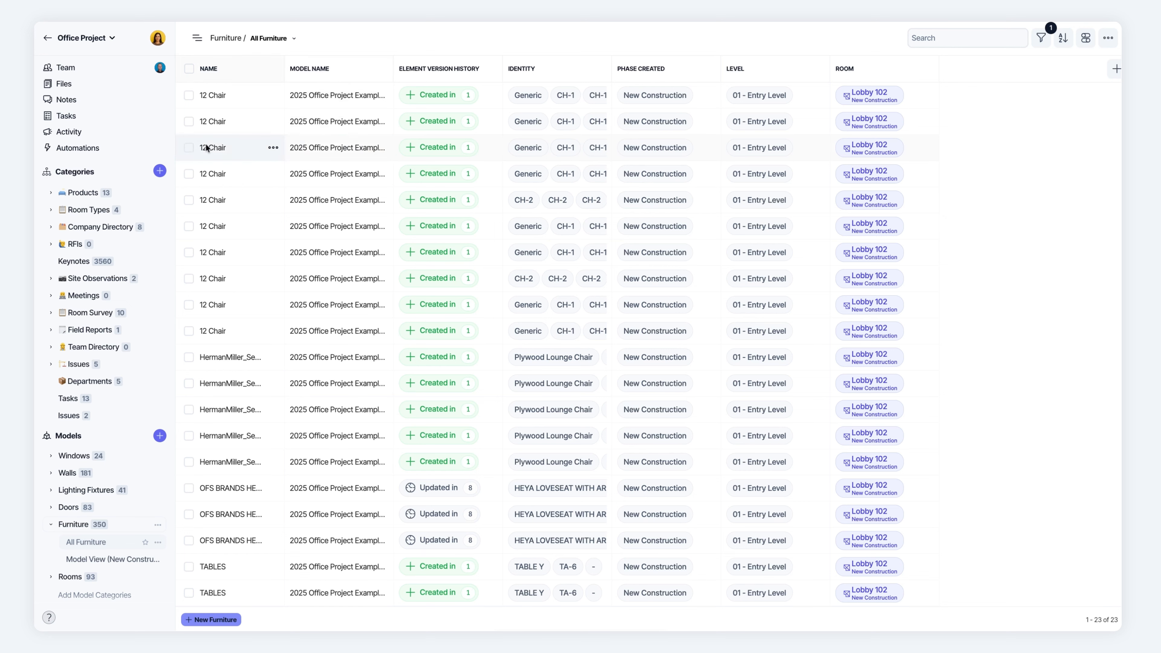
Open the fifth 12 Chair record and examine its model view, version history, identity, level and room fields.
click(214, 198)
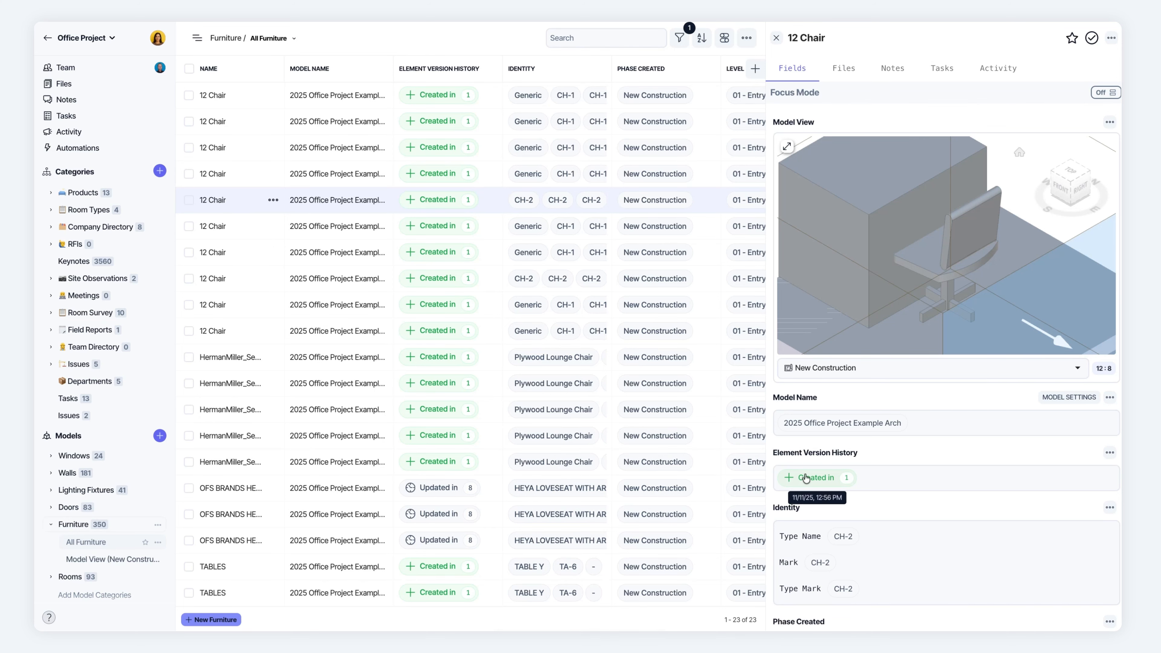
scroll(804, 471, down, 4)
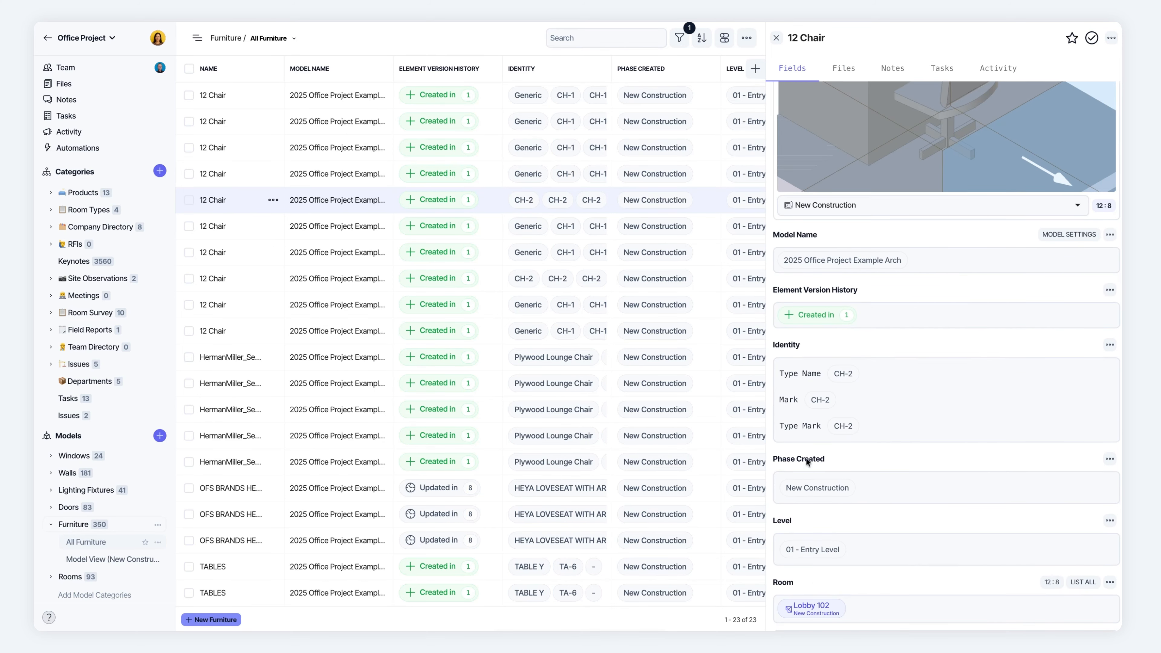